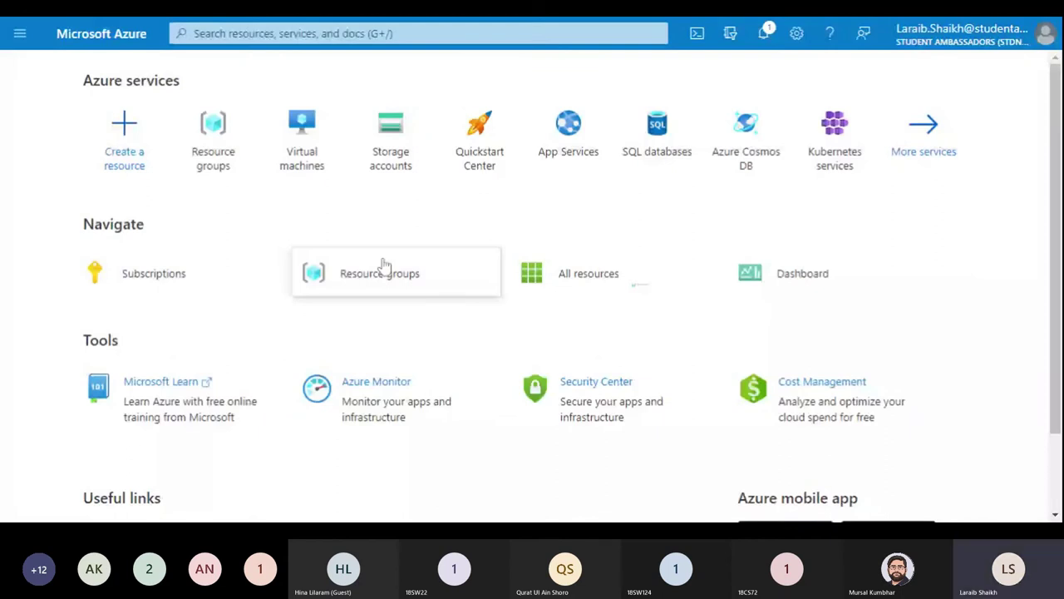
Step: Scroll down the Home page and highlight the Tools and Useful links text
{"action": "mouse_move", "coordinate": [384, 265]}
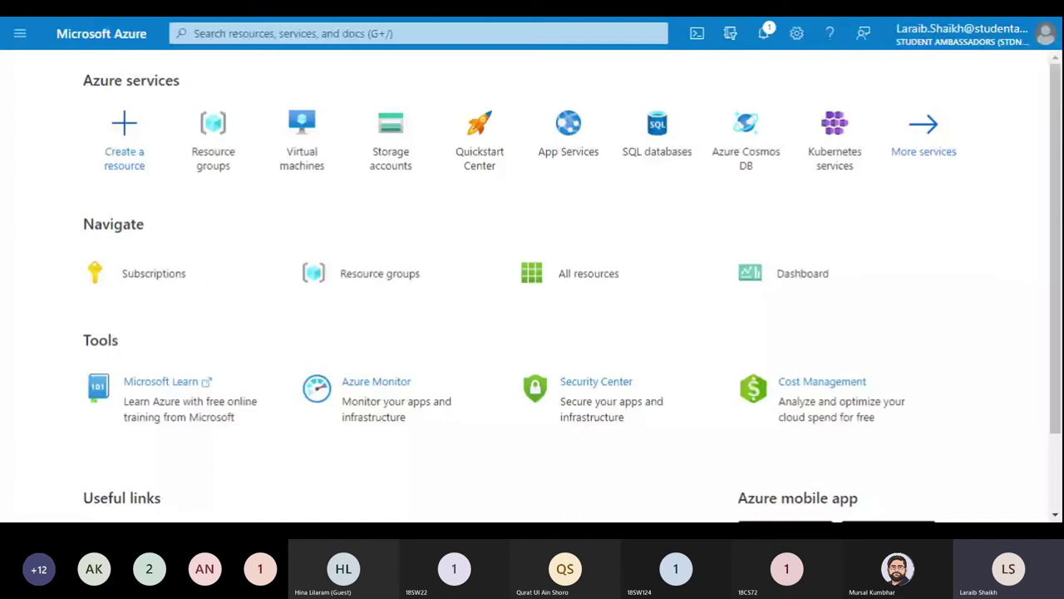
{"action": "mouse_move", "coordinate": [378, 297]}
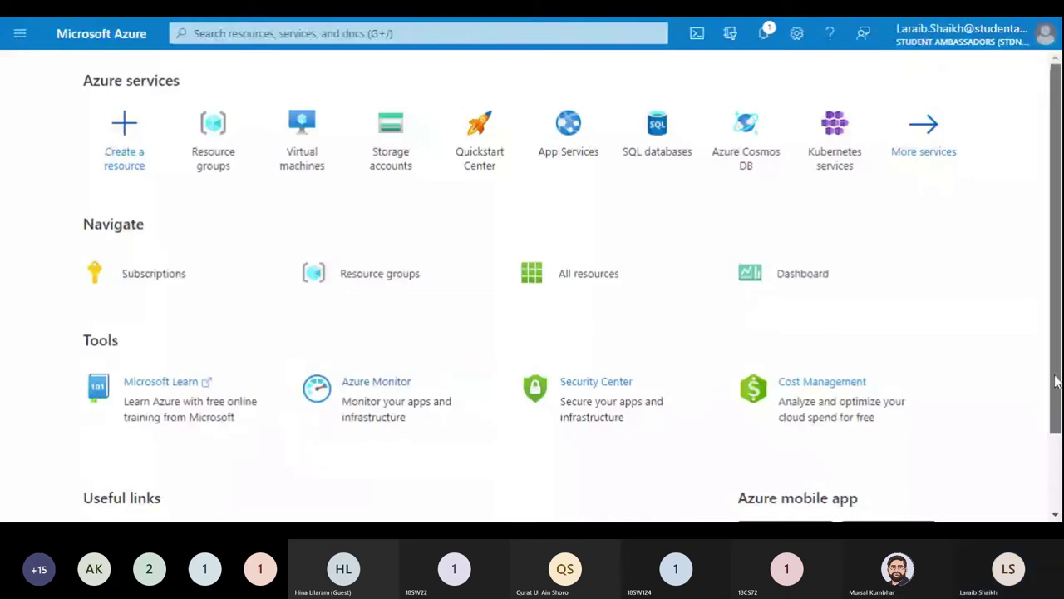
{"action": "left_click_drag", "start_coordinate": [1056, 381], "coordinate": [1051, 429]}
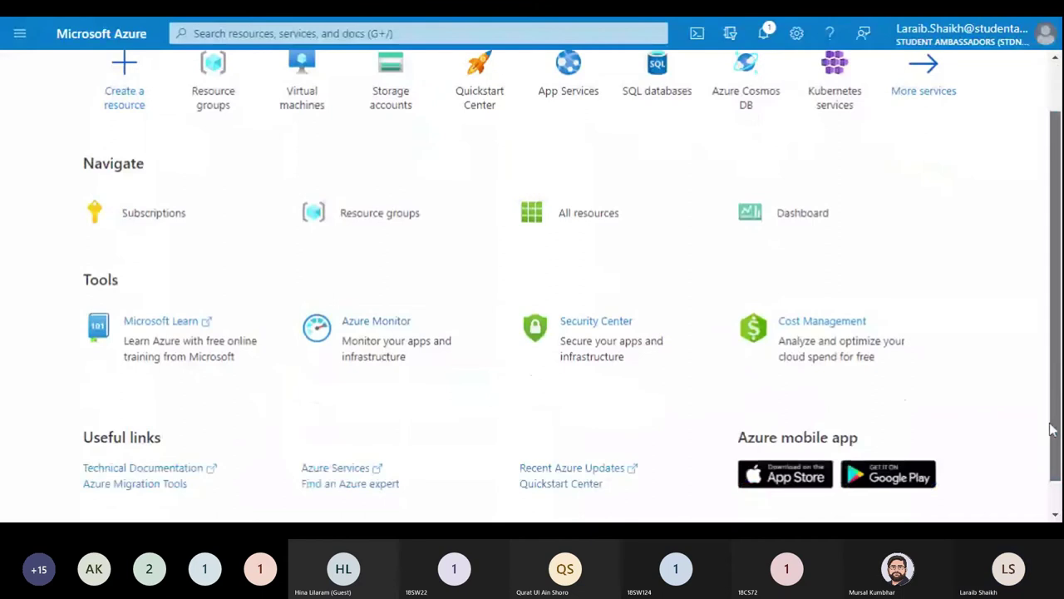
{"action": "scroll", "coordinate": [1044, 416], "scroll_direction": "down", "scroll_amount": 1}
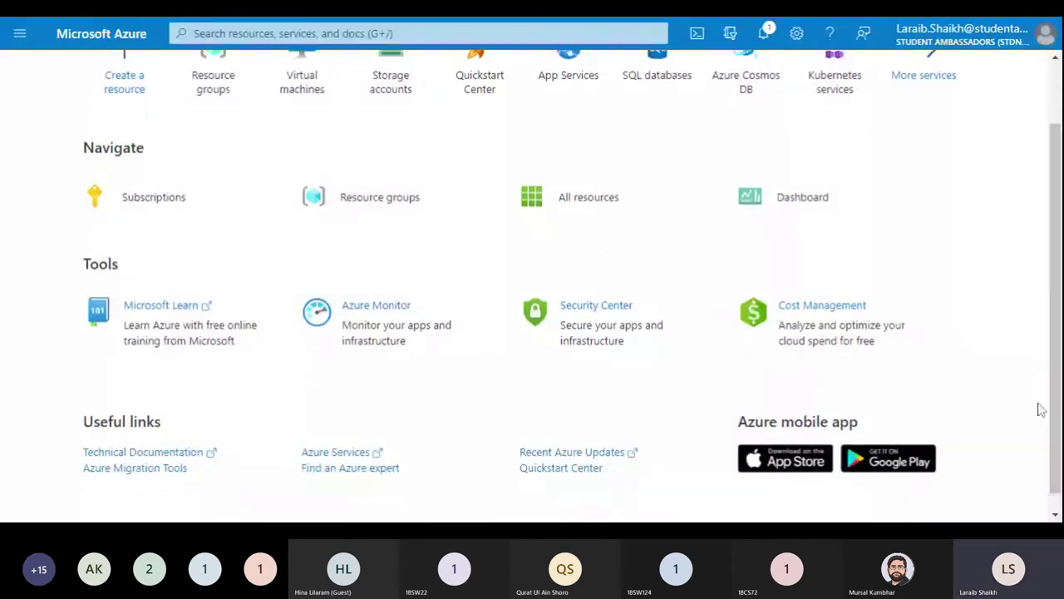
{"action": "left_click_drag", "start_coordinate": [1039, 409], "coordinate": [1053, 314]}
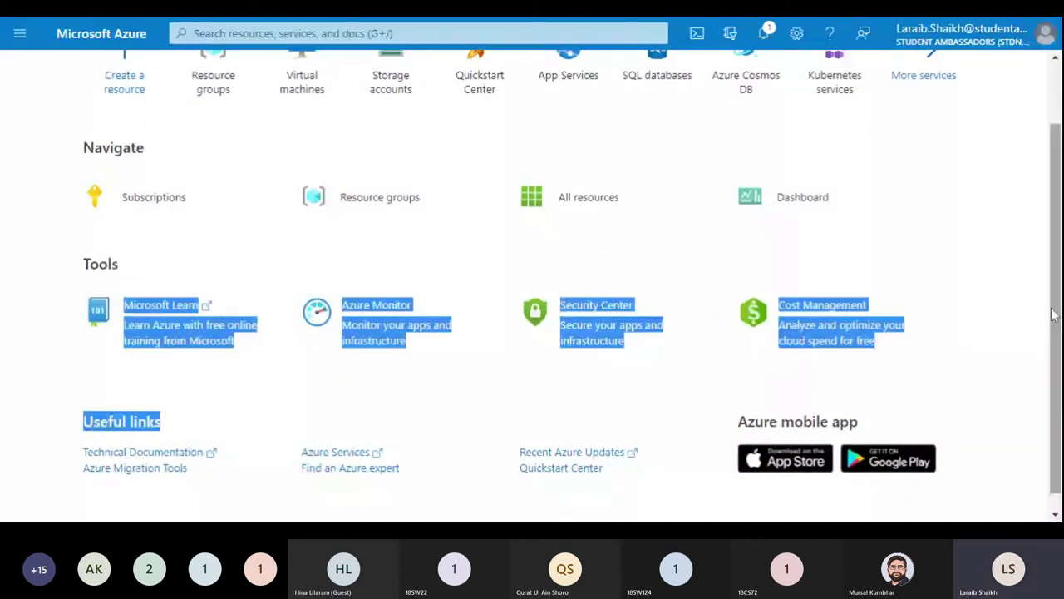
Step: Clear the highlight and use the G+/ shortcut to show the Recent services search list
{"action": "left_click", "coordinate": [288, 51]}
{"action": "scroll", "coordinate": [288, 51], "scroll_direction": "up", "scroll_amount": 1}
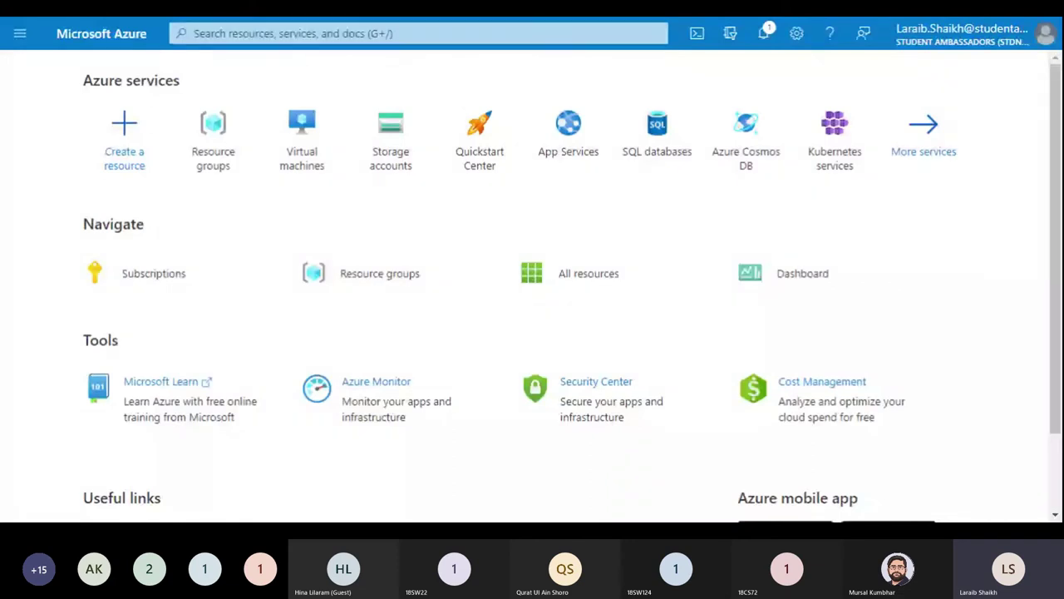
{"action": "key", "text": "g"}
{"action": "key", "text": "slash"}
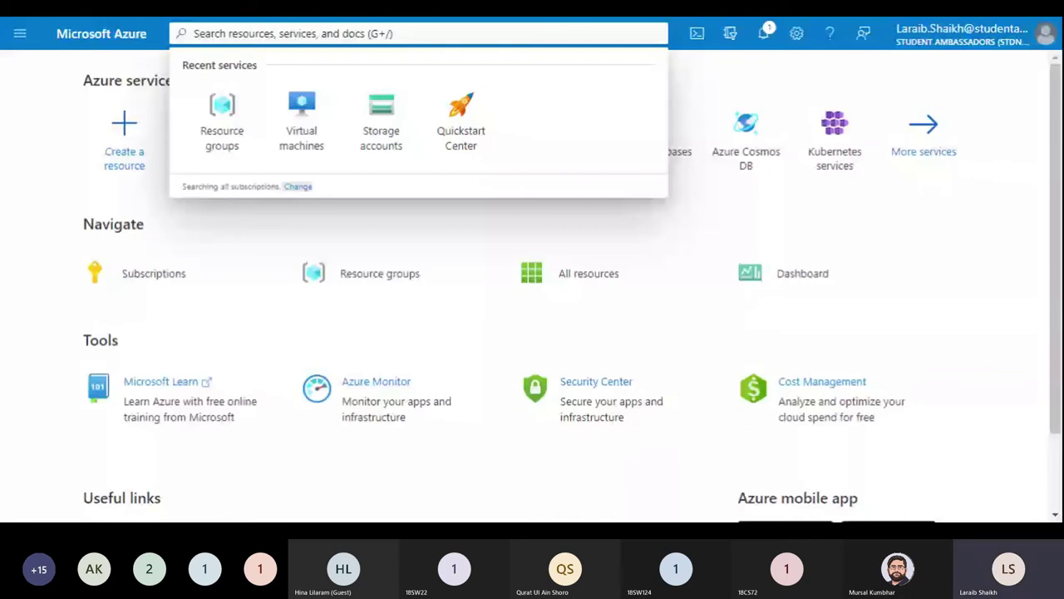
{"action": "left_click", "coordinate": [533, 309]}
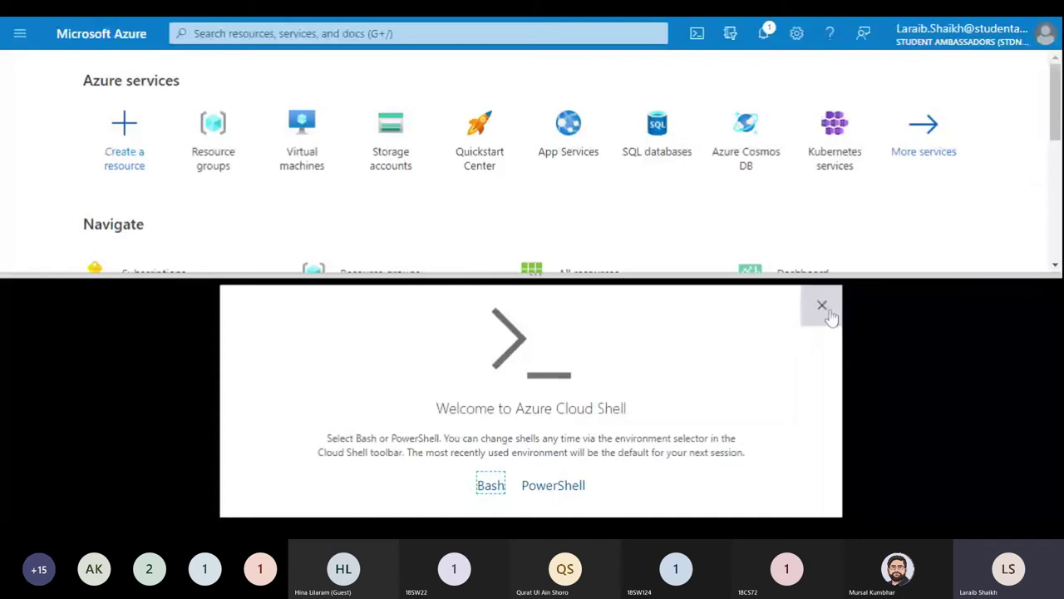
{"action": "left_click", "coordinate": [821, 306]}
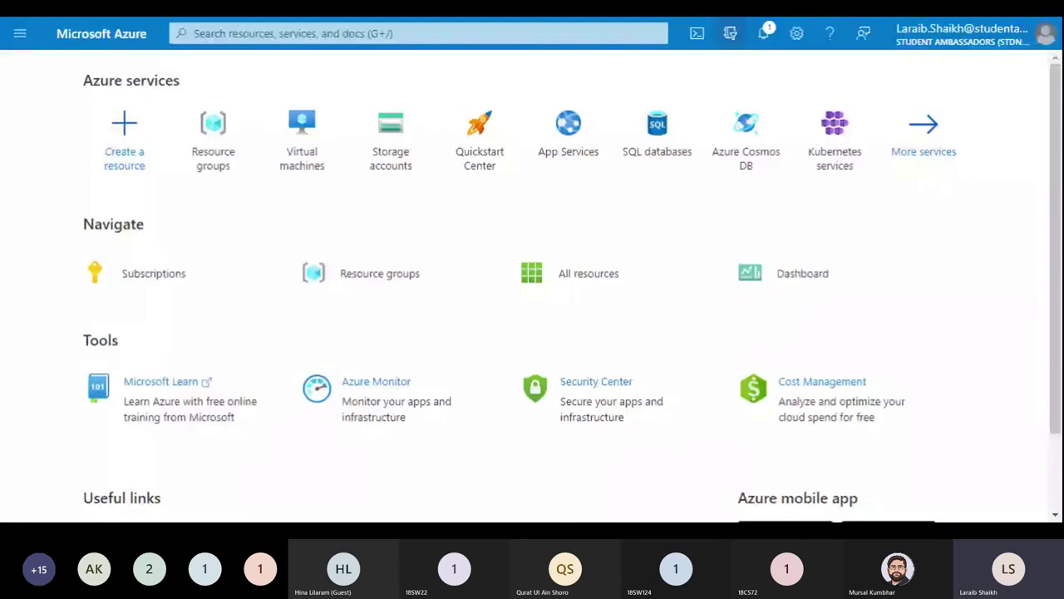
{"action": "left_click", "coordinate": [730, 33]}
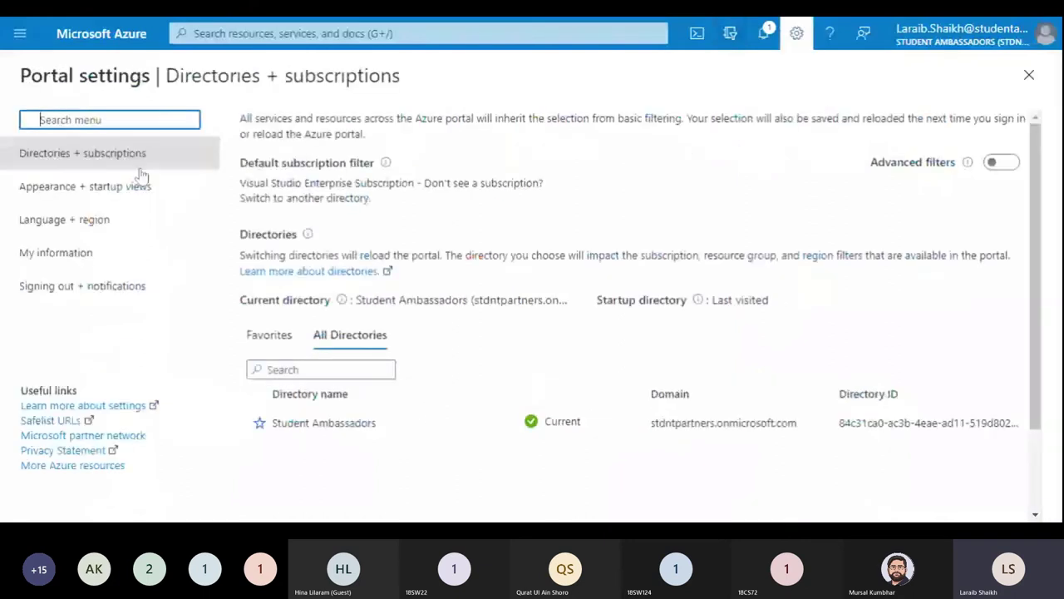
{"action": "left_click", "coordinate": [128, 196]}
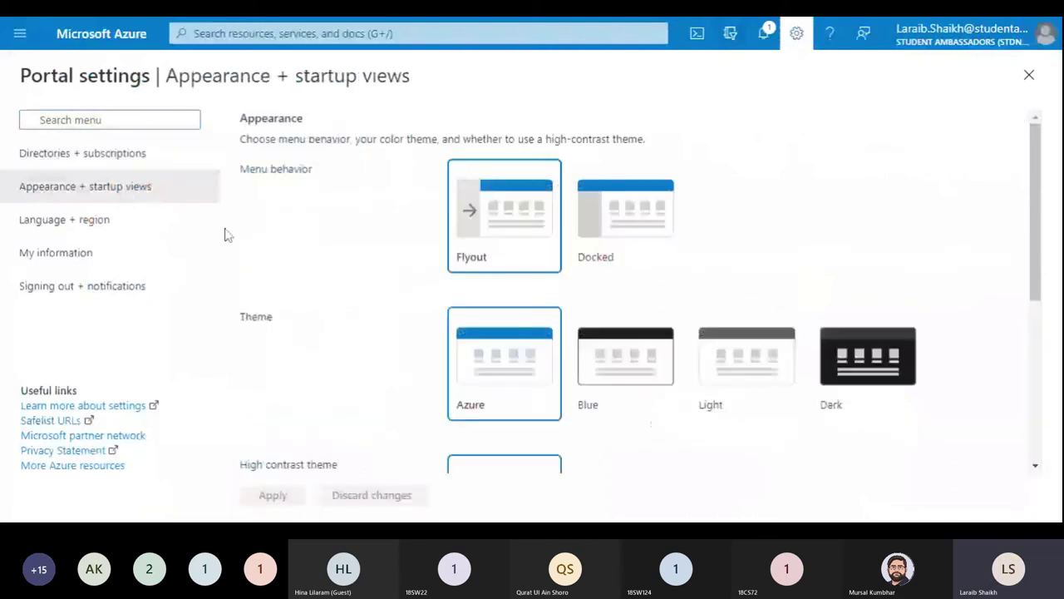
{"action": "left_click", "coordinate": [218, 232]}
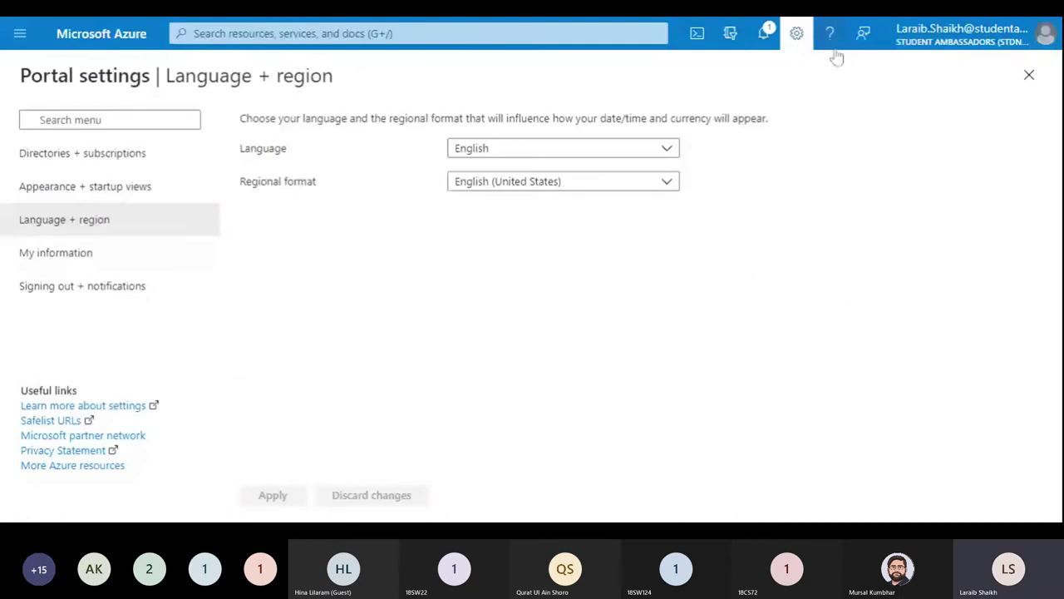
{"action": "key", "text": "Escape"}
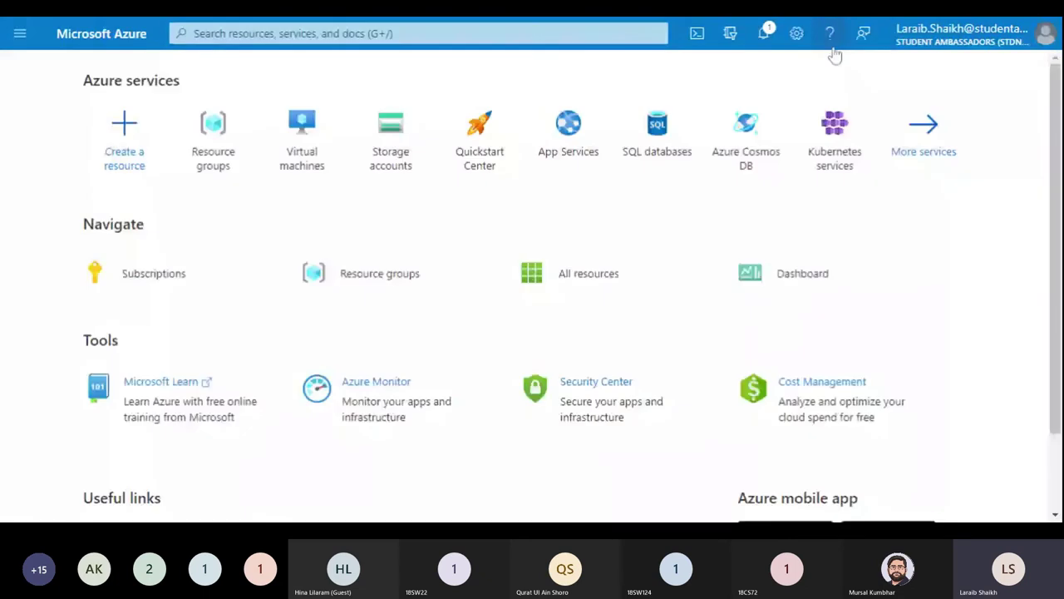
{"action": "left_click", "coordinate": [830, 34]}
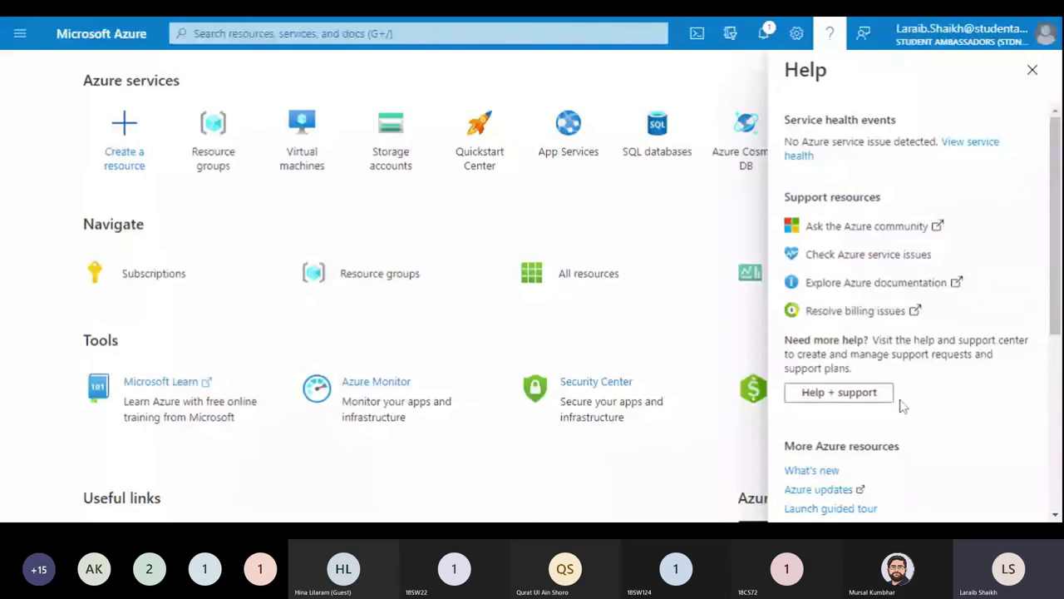
{"action": "left_click", "coordinate": [863, 33]}
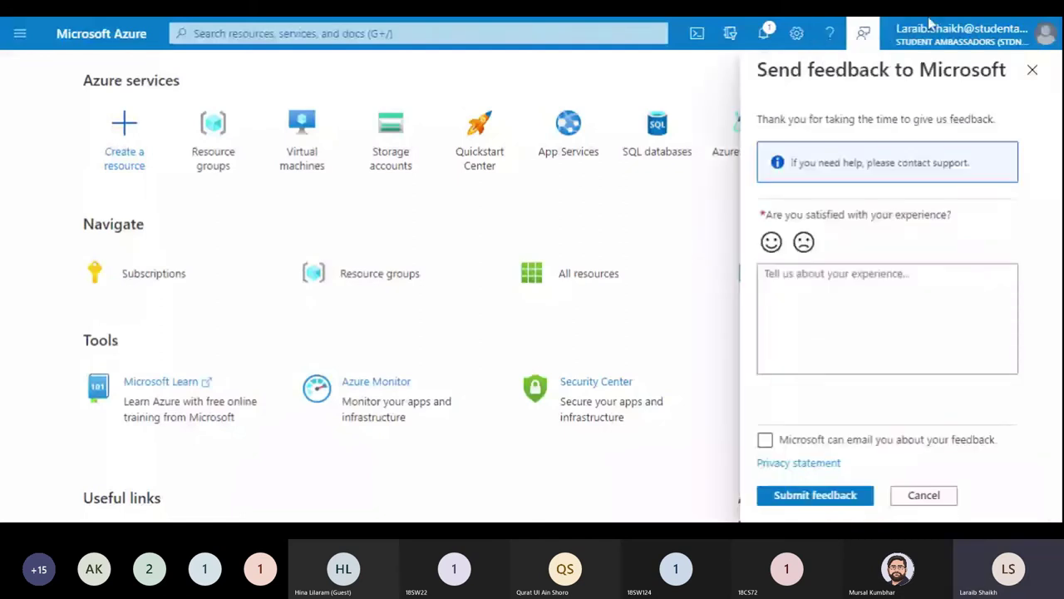
{"action": "key", "text": "Escape"}
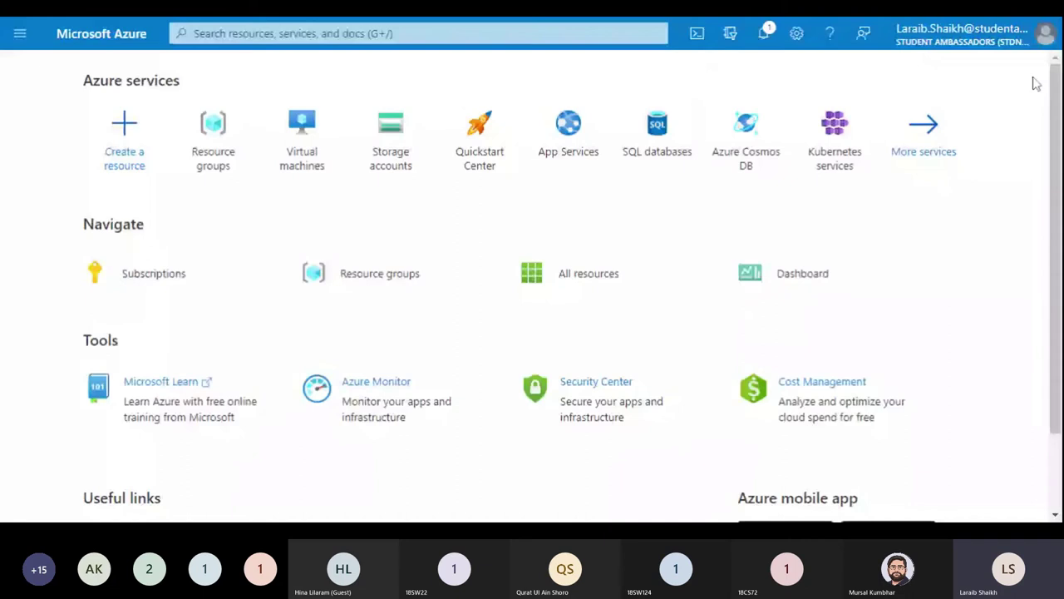
{"action": "left_click", "coordinate": [20, 33]}
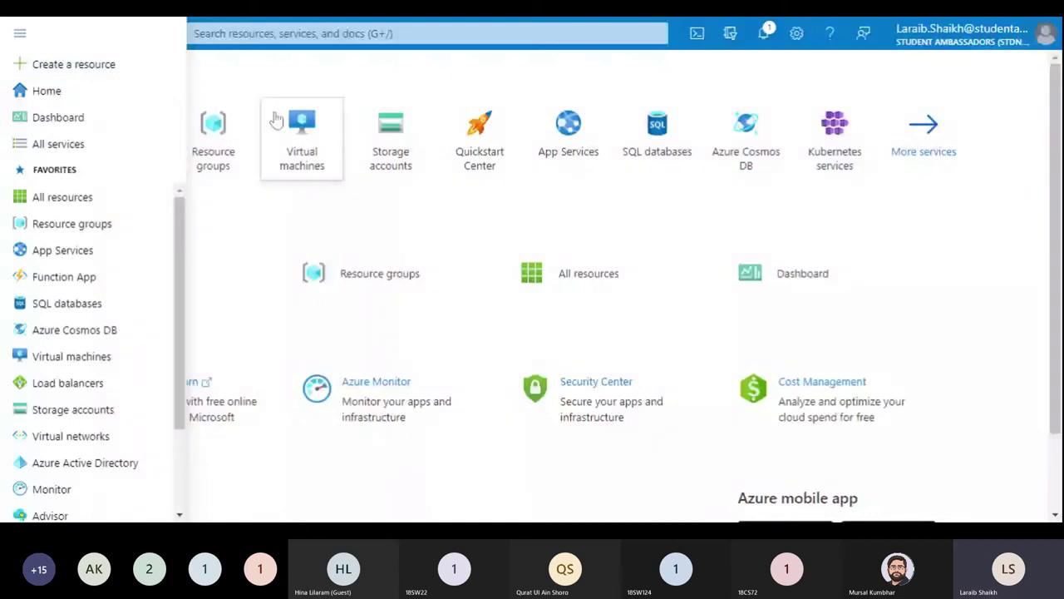
{"action": "left_click", "coordinate": [120, 145]}
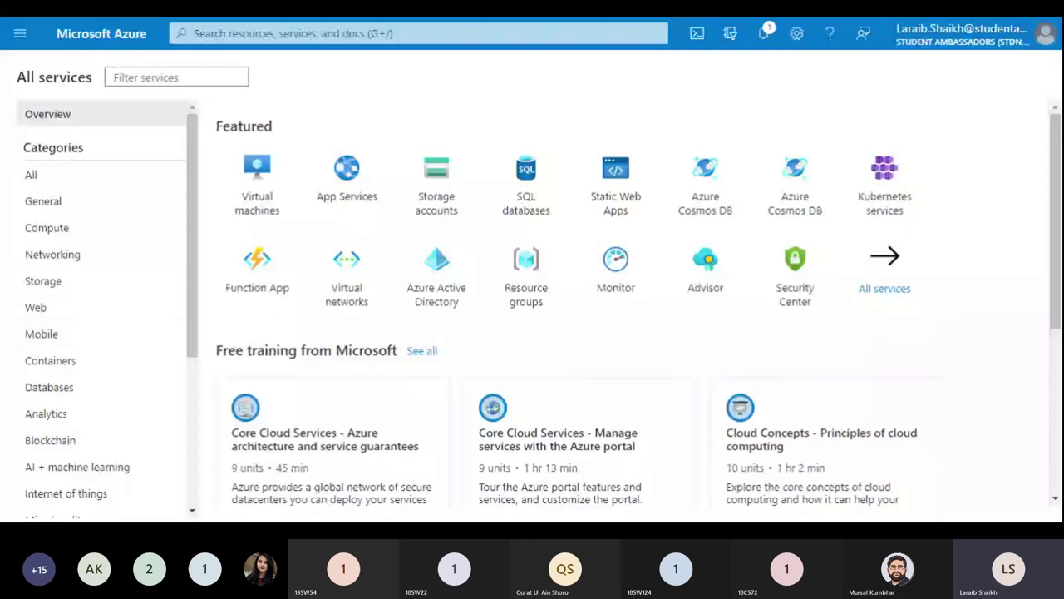
{"action": "mouse_move", "coordinate": [1054, 272]}
{"action": "left_mouse_down"}
{"action": "mouse_move", "coordinate": [1054, 367]}
{"action": "mouse_move", "coordinate": [1054, 274]}
{"action": "left_mouse_up"}
{"action": "left_click", "coordinate": [63, 33]}
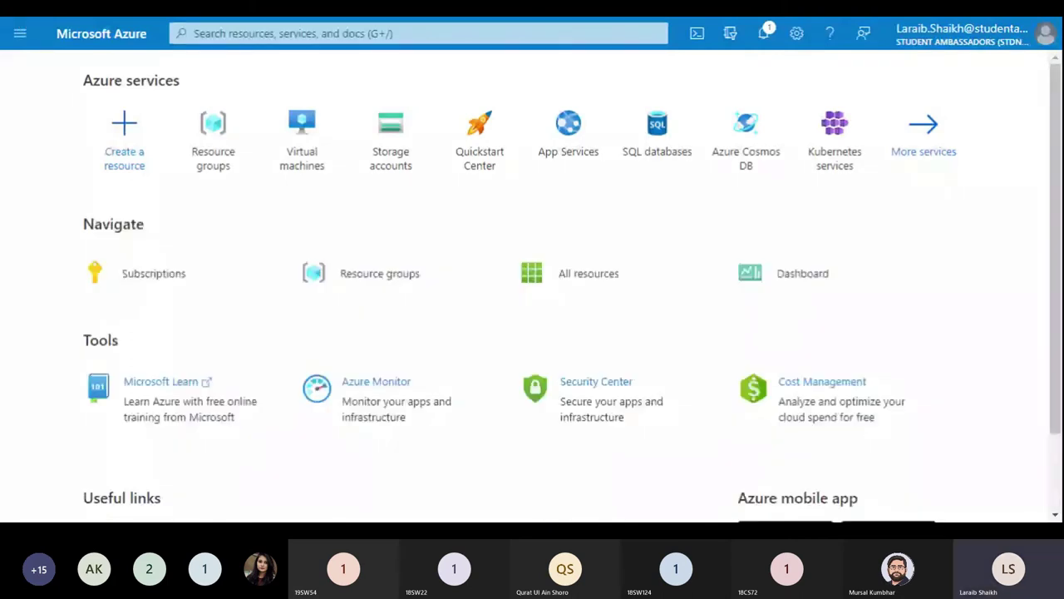
Step: Start a new resource group from the resource groups list and name it Cloud01
{"action": "left_click", "coordinate": [366, 272]}
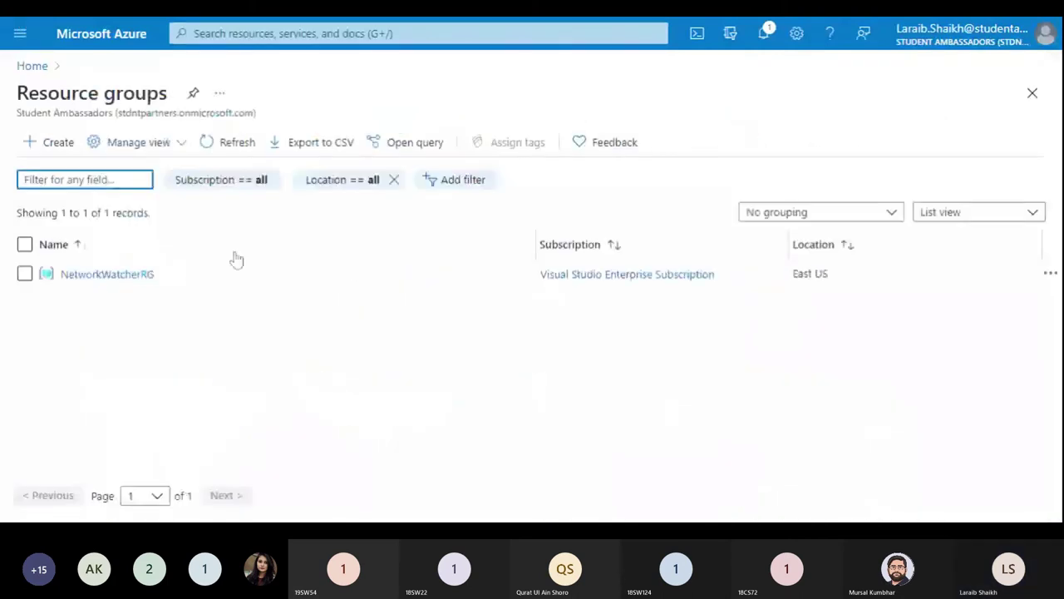
{"action": "left_click", "coordinate": [43, 146]}
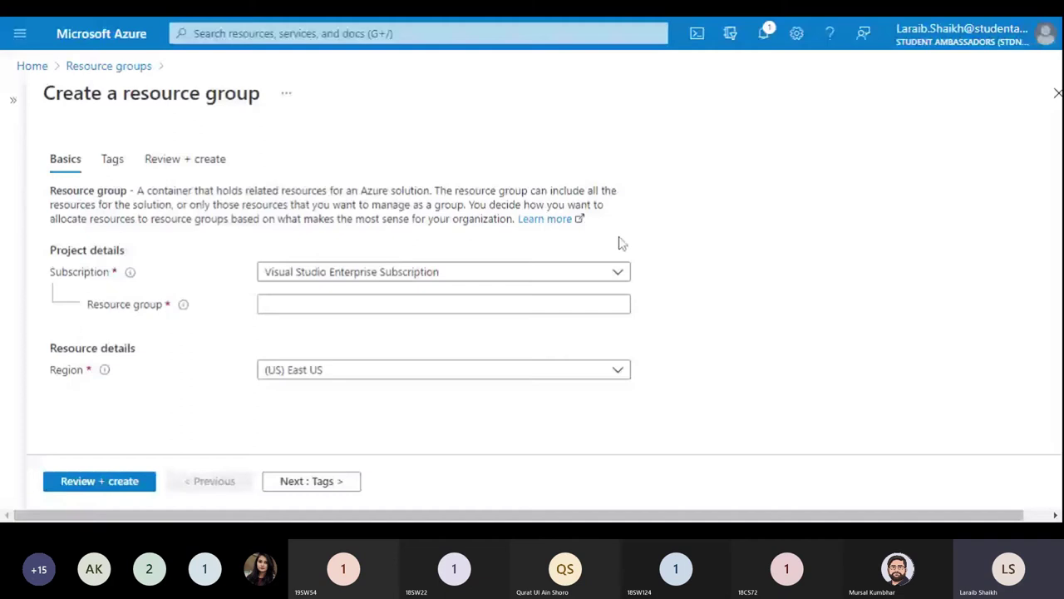
{"action": "left_click", "coordinate": [616, 304]}
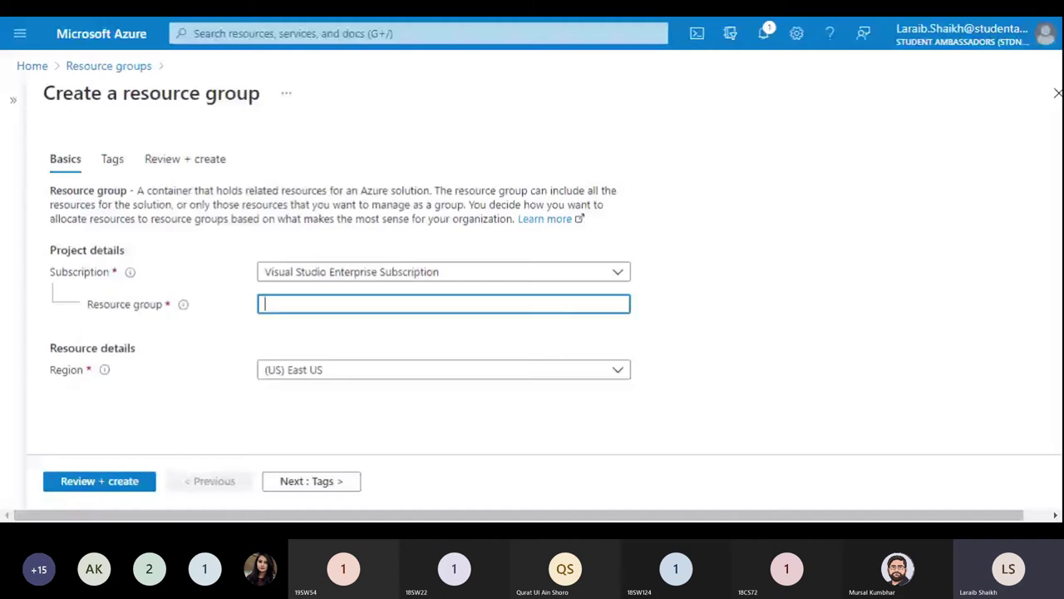
{"action": "type", "text": "Cloud01"}
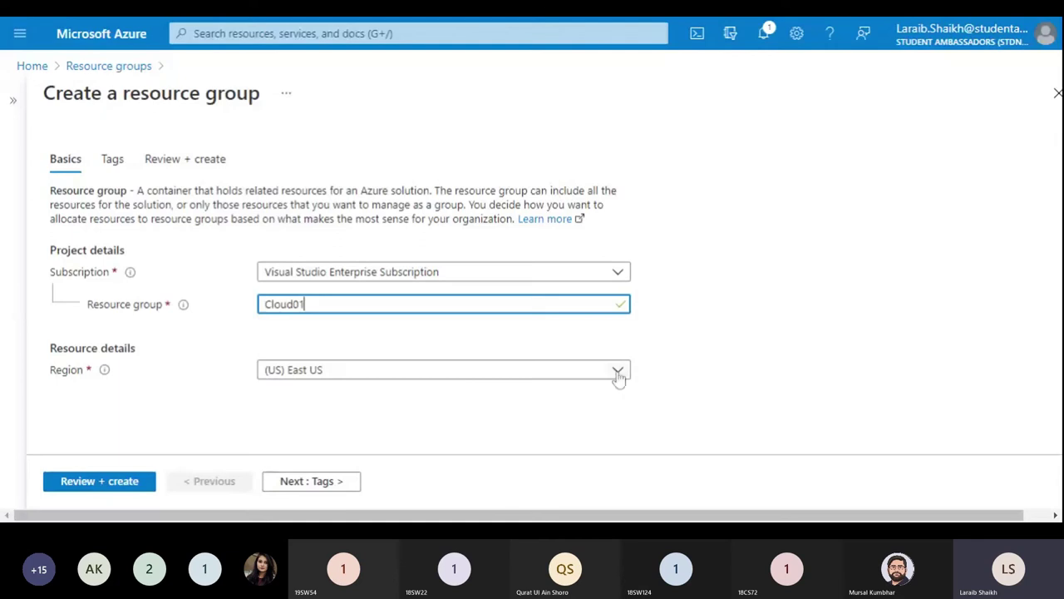
Step: Keep (US) East US as the region, pass validation, and create the group
{"action": "left_click", "coordinate": [618, 373]}
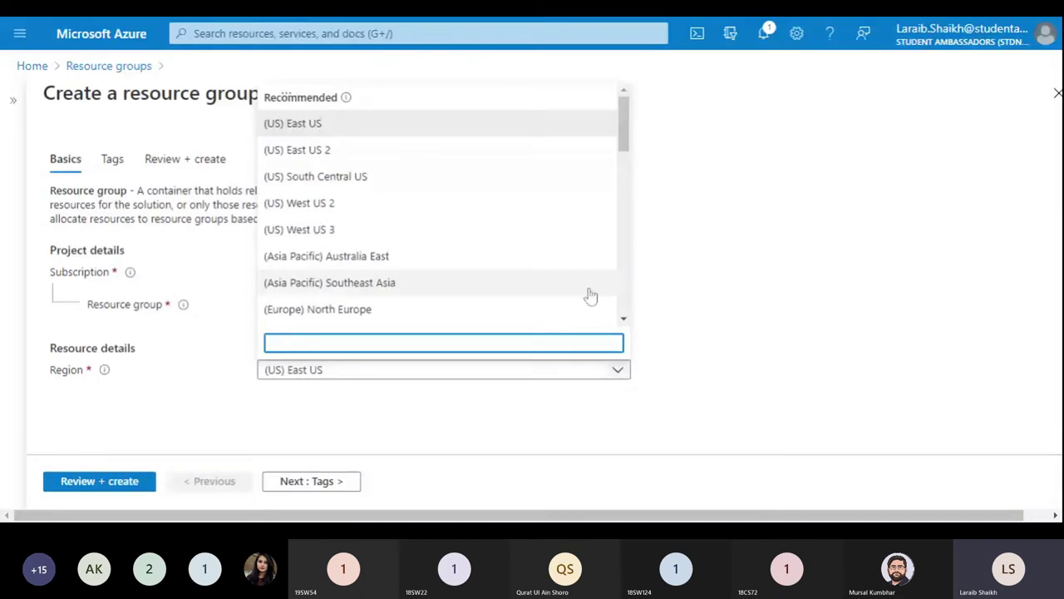
{"action": "left_click", "coordinate": [762, 343]}
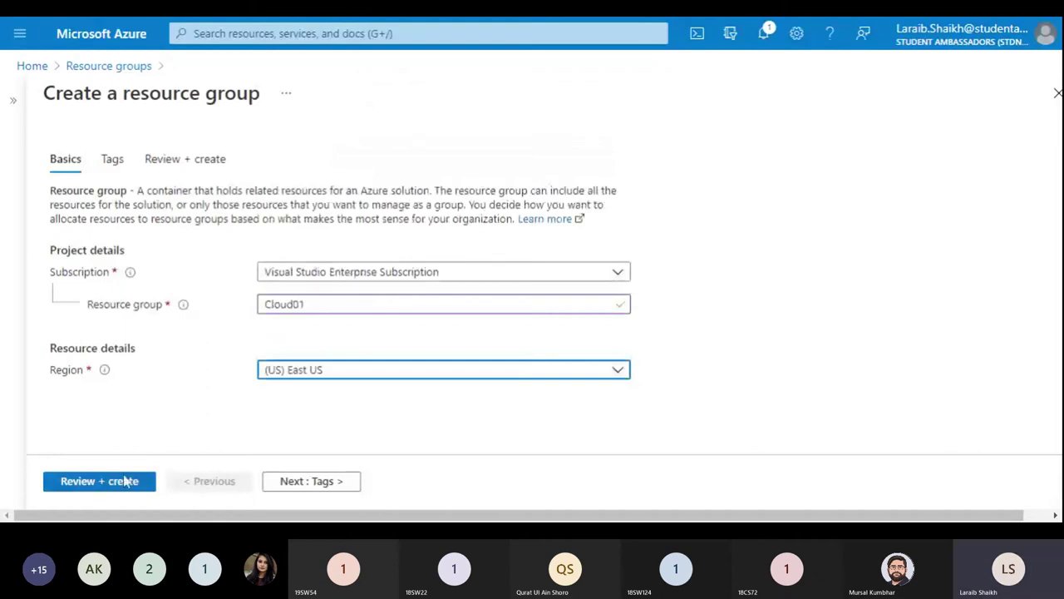
{"action": "left_click", "coordinate": [126, 481]}
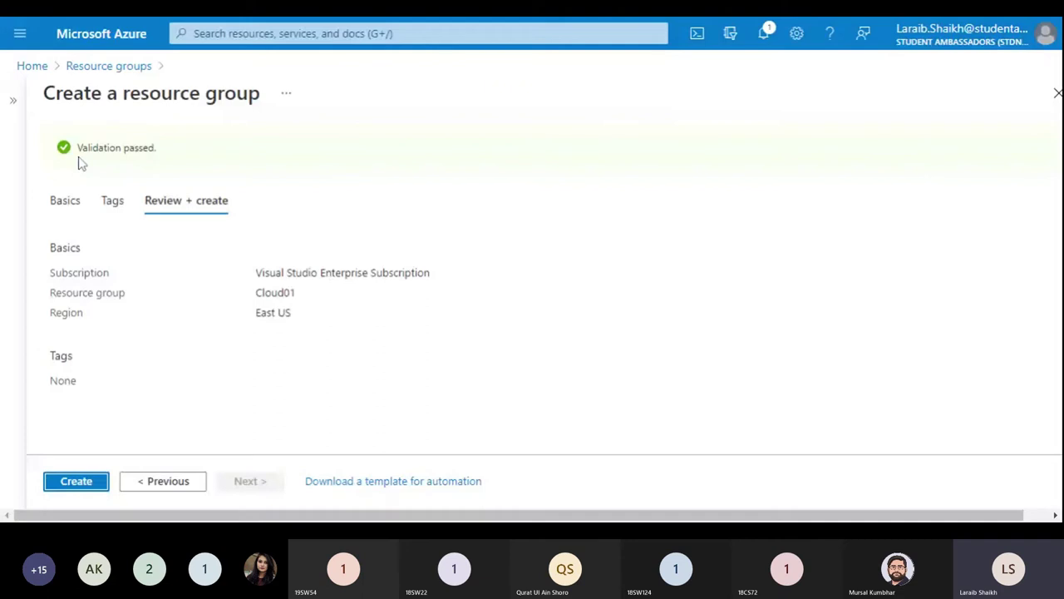
{"action": "left_click", "coordinate": [75, 482]}
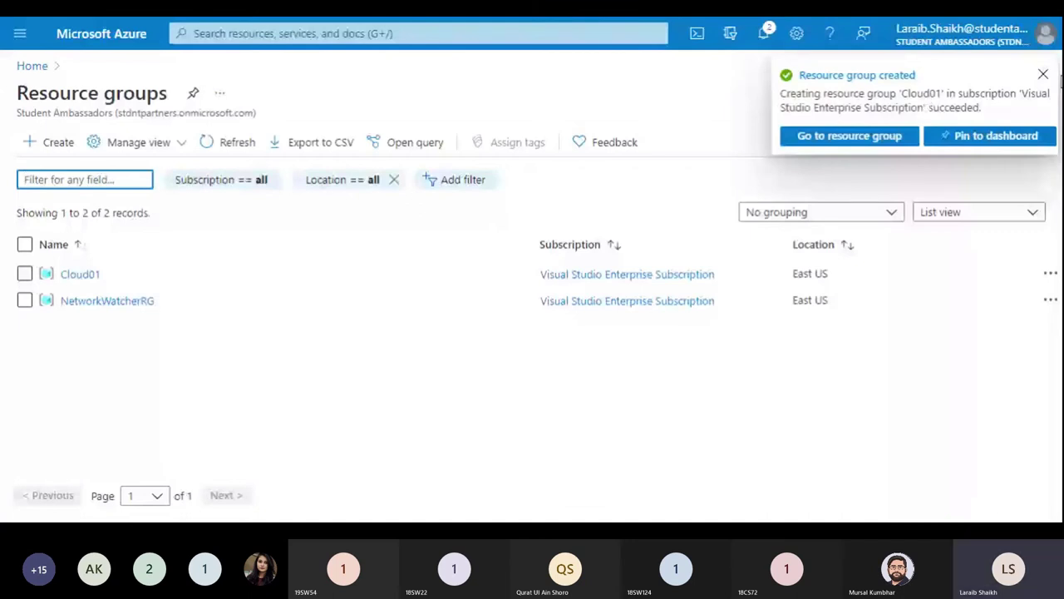
Step: Dismiss the notice, open Cloud01 full-page, and browse Compute offers under + Create
{"action": "left_click", "coordinate": [1042, 74]}
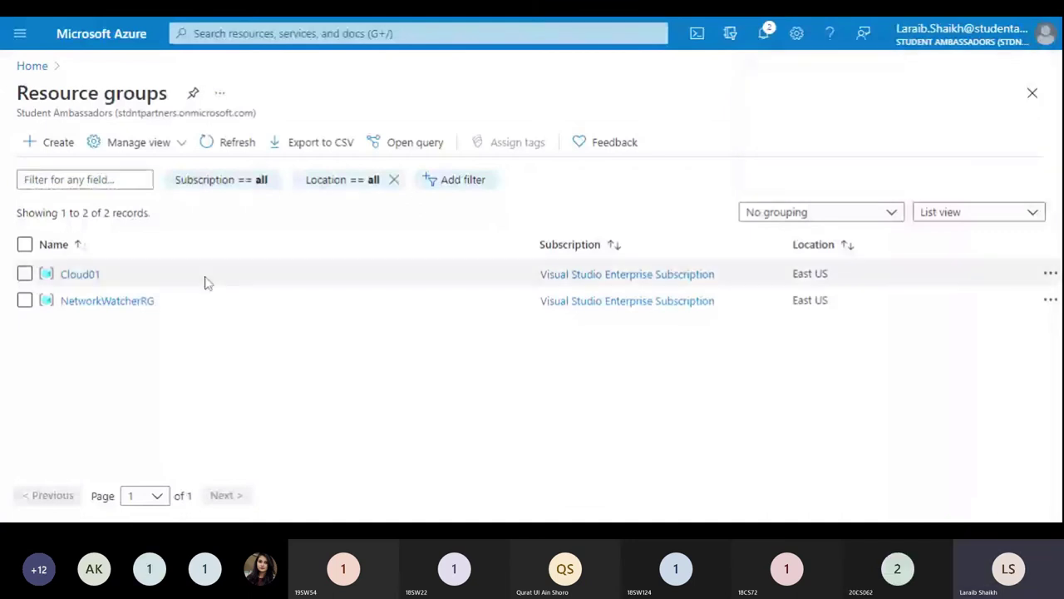
{"action": "left_click", "coordinate": [91, 274]}
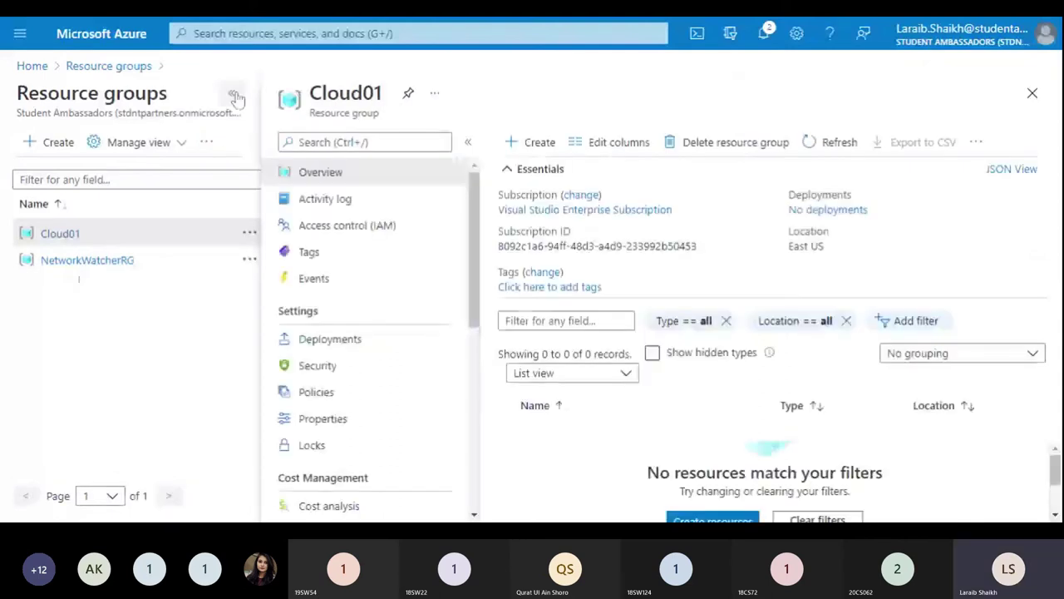
{"action": "left_click", "coordinate": [236, 97]}
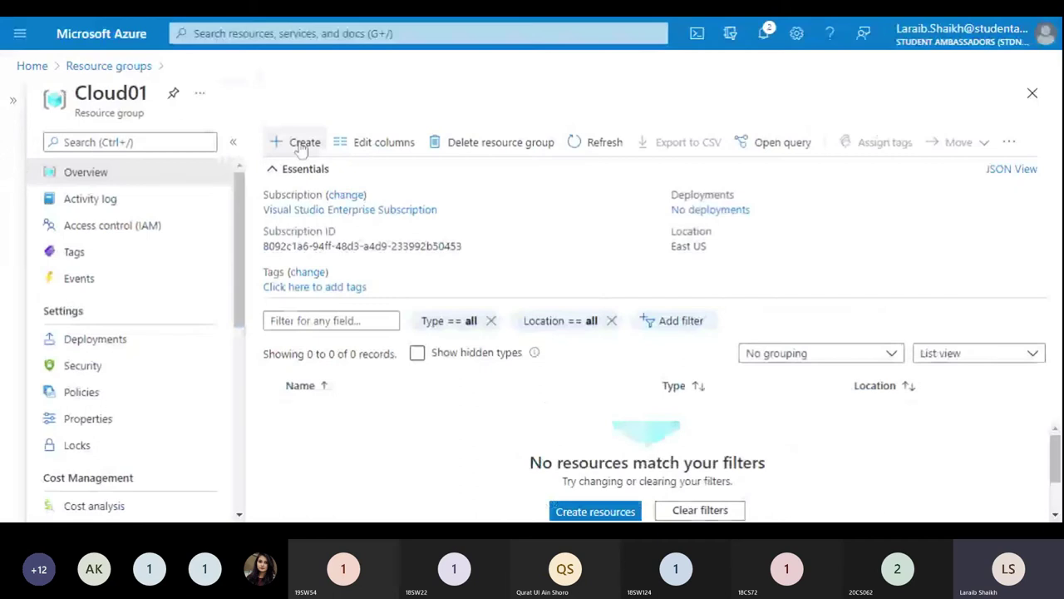
{"action": "left_click", "coordinate": [301, 143]}
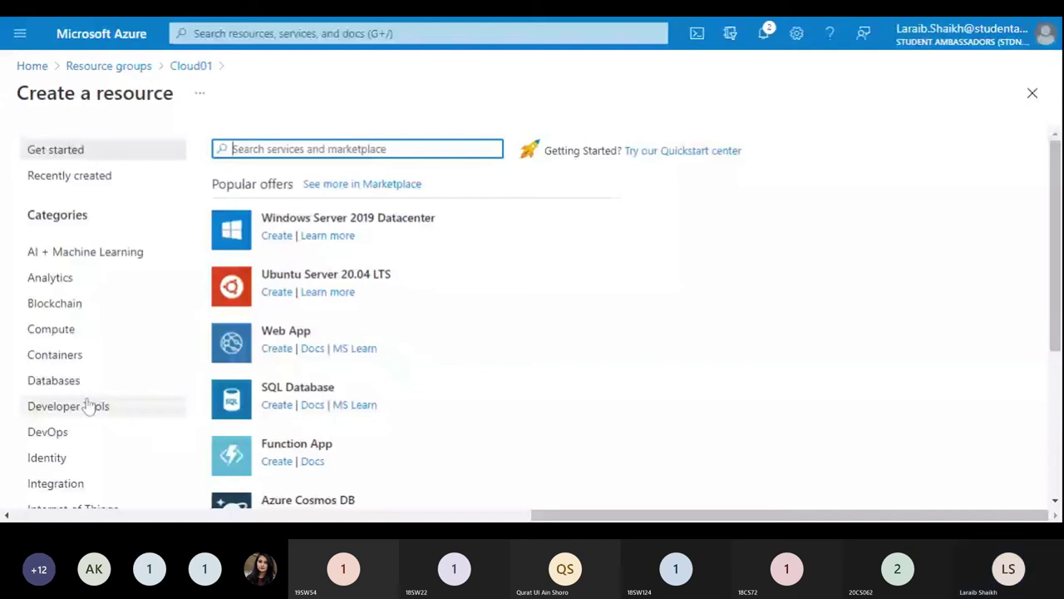
{"action": "left_click", "coordinate": [75, 330]}
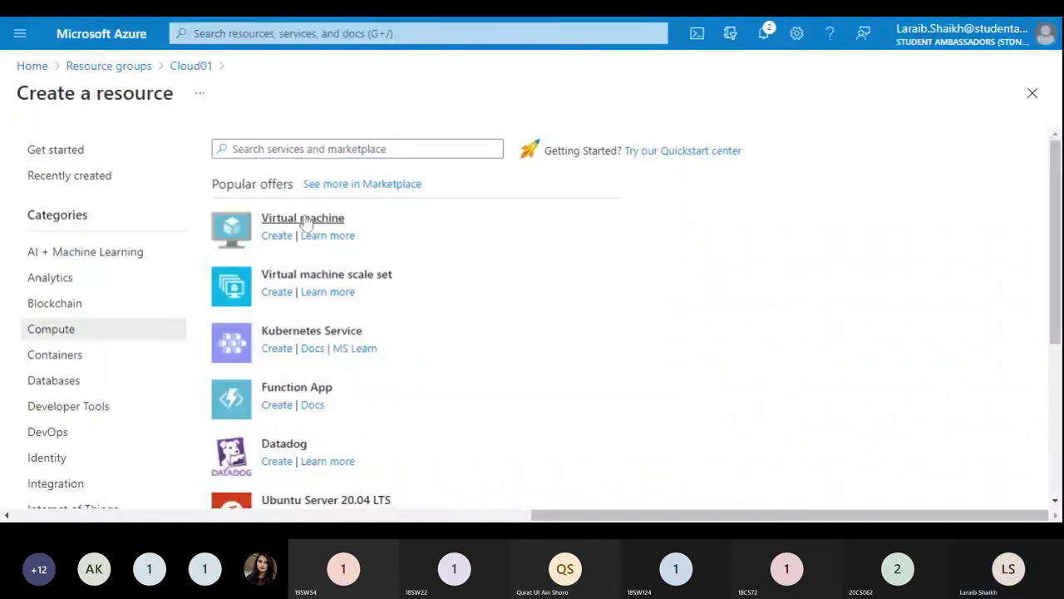
Step: Choose Virtual machine from Popular offers and review the Basics form prefilled with Cloud01 and East US
{"action": "left_click", "coordinate": [304, 219]}
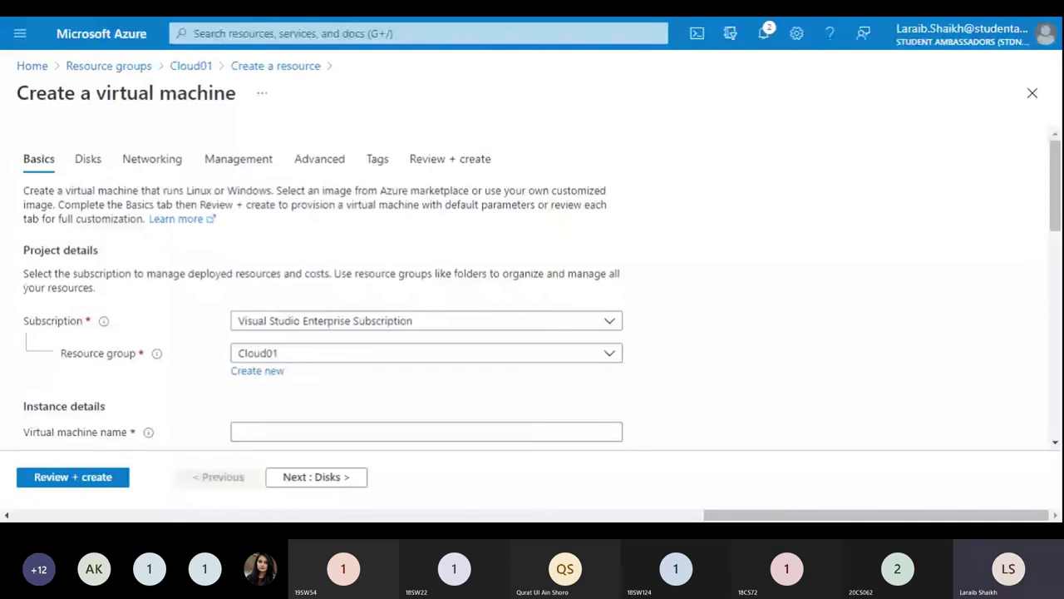
{"action": "scroll", "coordinate": [1048, 224], "scroll_direction": "down", "scroll_amount": 1}
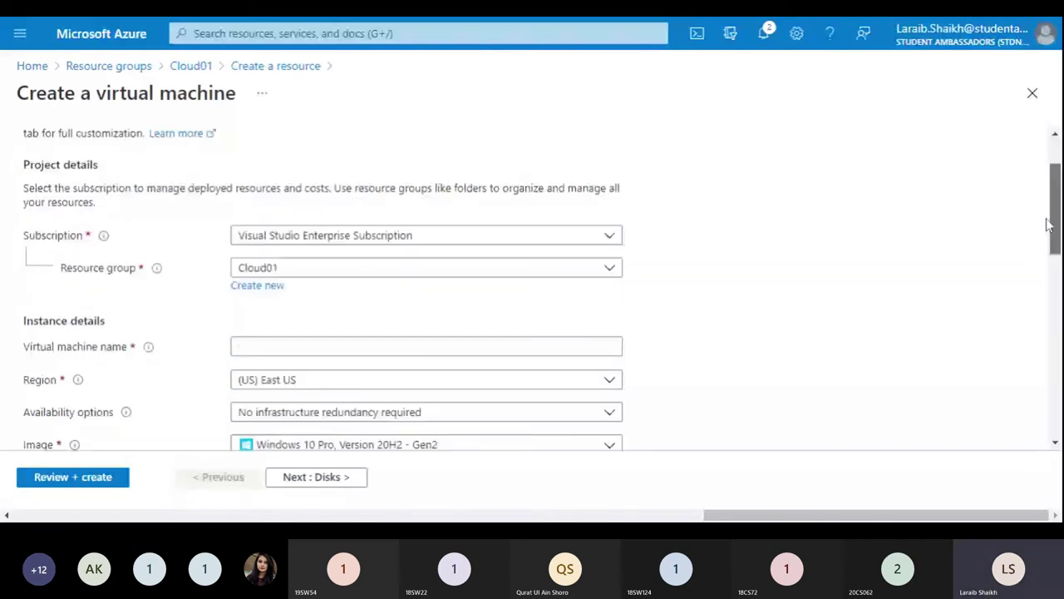
{"action": "scroll", "coordinate": [536, 316], "scroll_direction": "down", "scroll_amount": 1}
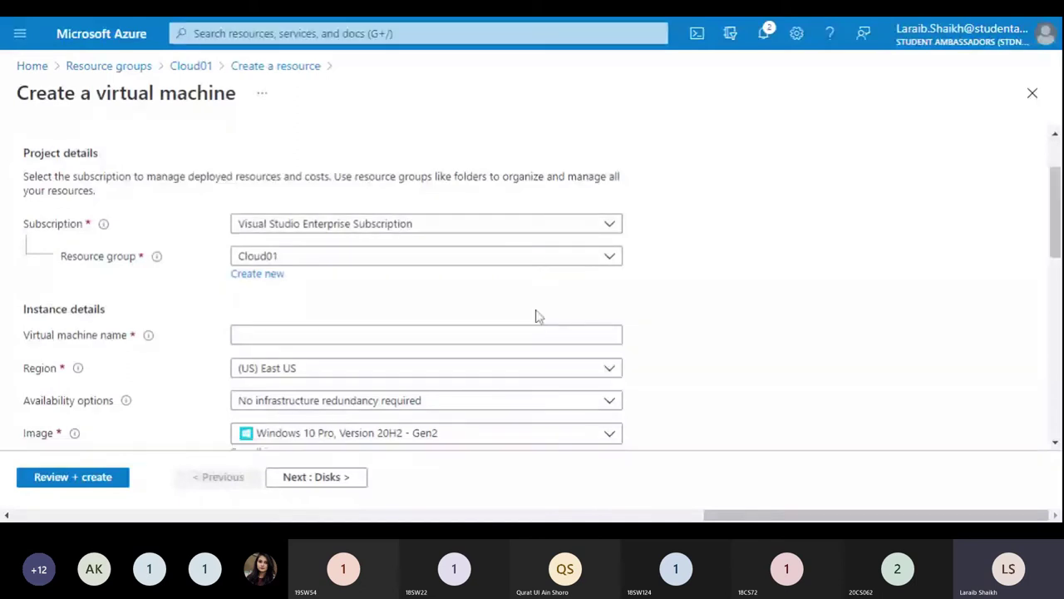
Step: Enter TestVM as the virtual machine name, removing the invalid space
{"action": "left_click", "coordinate": [94, 343]}
{"action": "left_click", "coordinate": [94, 342]}
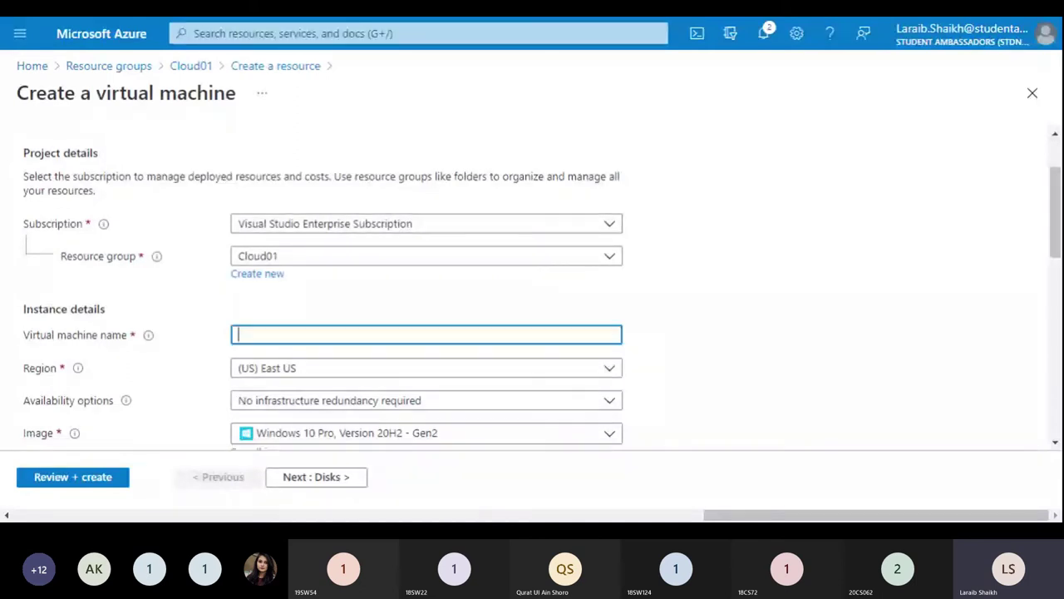
{"action": "type", "text": "Test"}
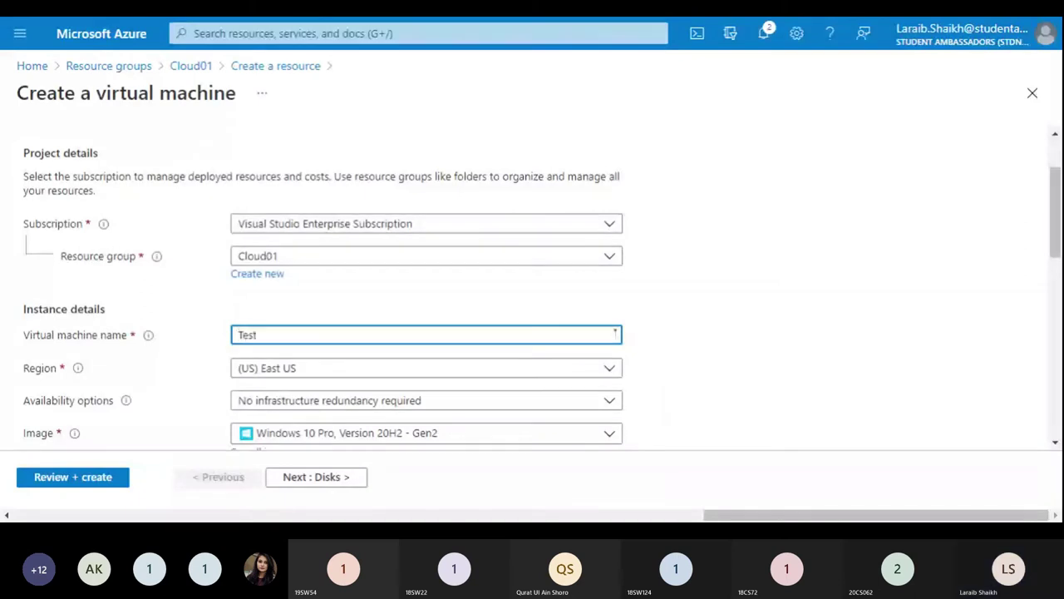
{"action": "type", "text": " V"}
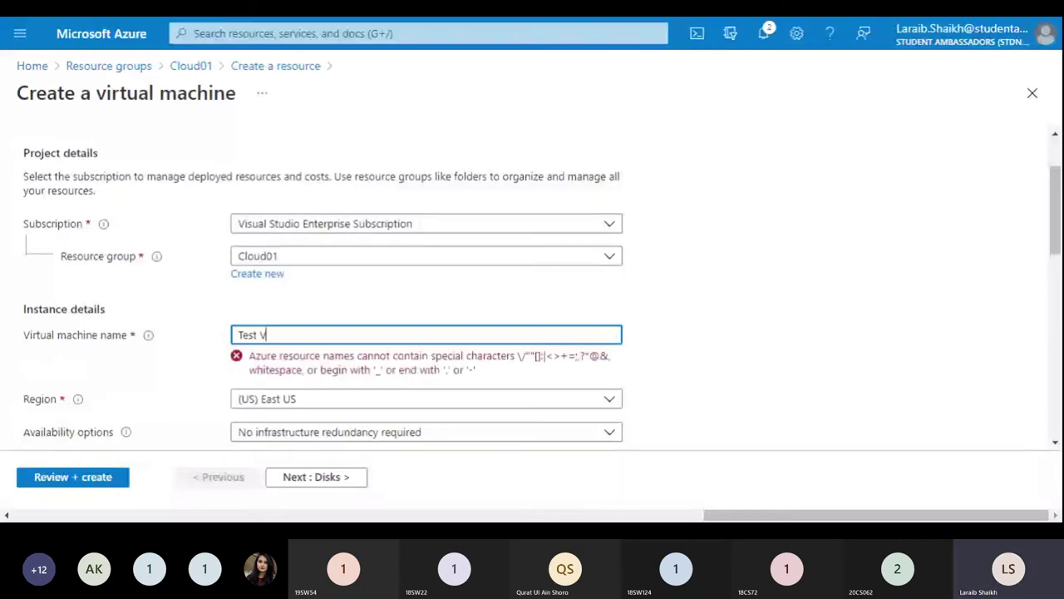
{"action": "key", "text": "BackSpace"}
{"action": "key", "text": "BackSpace"}
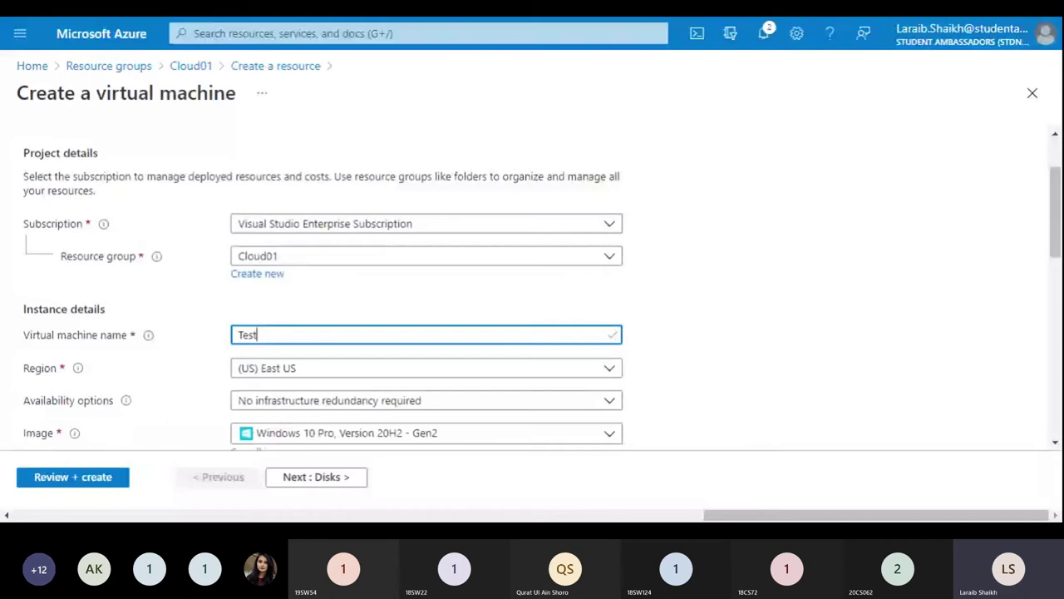
{"action": "type", "text": "VM"}
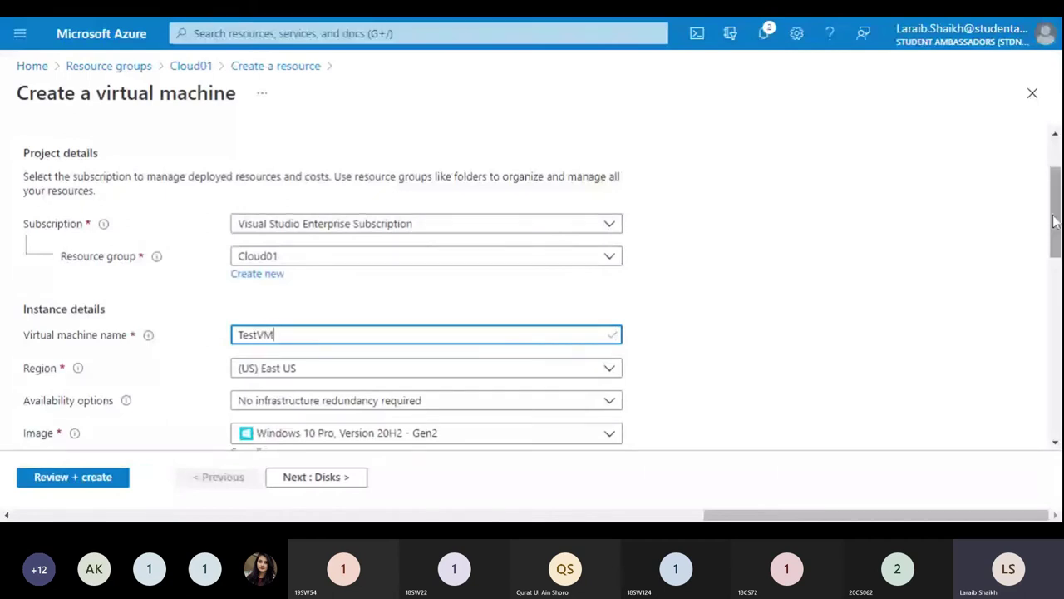
{"action": "scroll", "coordinate": [1054, 221], "scroll_direction": "down", "scroll_amount": 1}
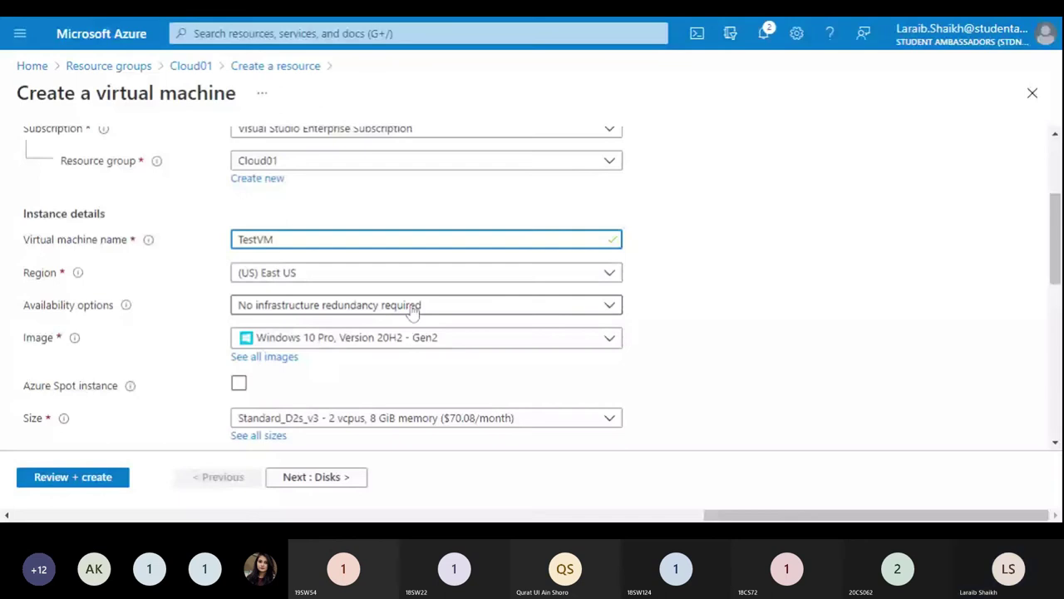
Step: Set Availability options to Availability zone and choose zone 2
{"action": "left_click", "coordinate": [611, 305]}
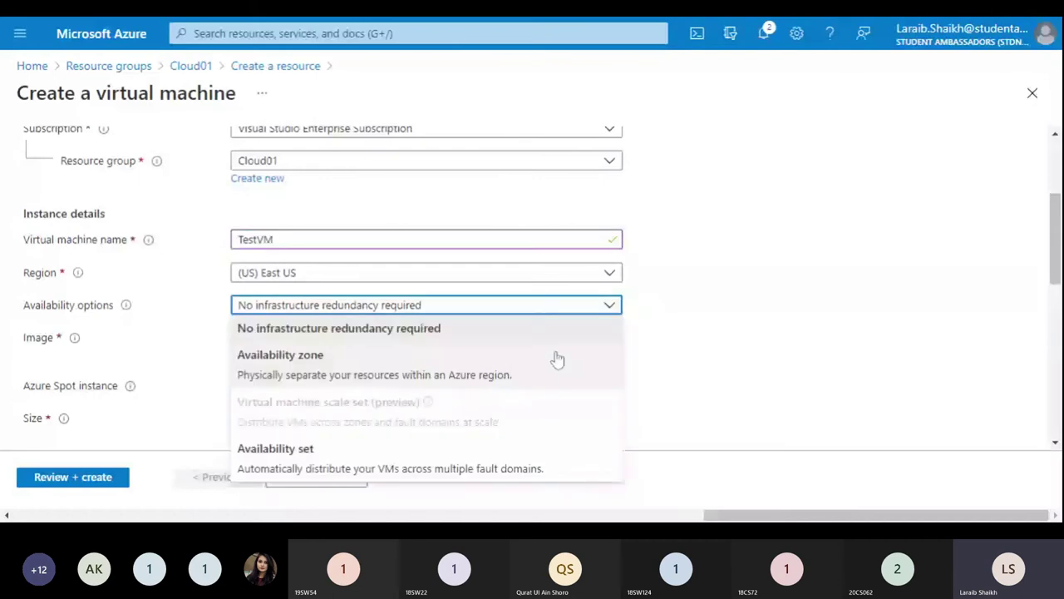
{"action": "left_click", "coordinate": [557, 359]}
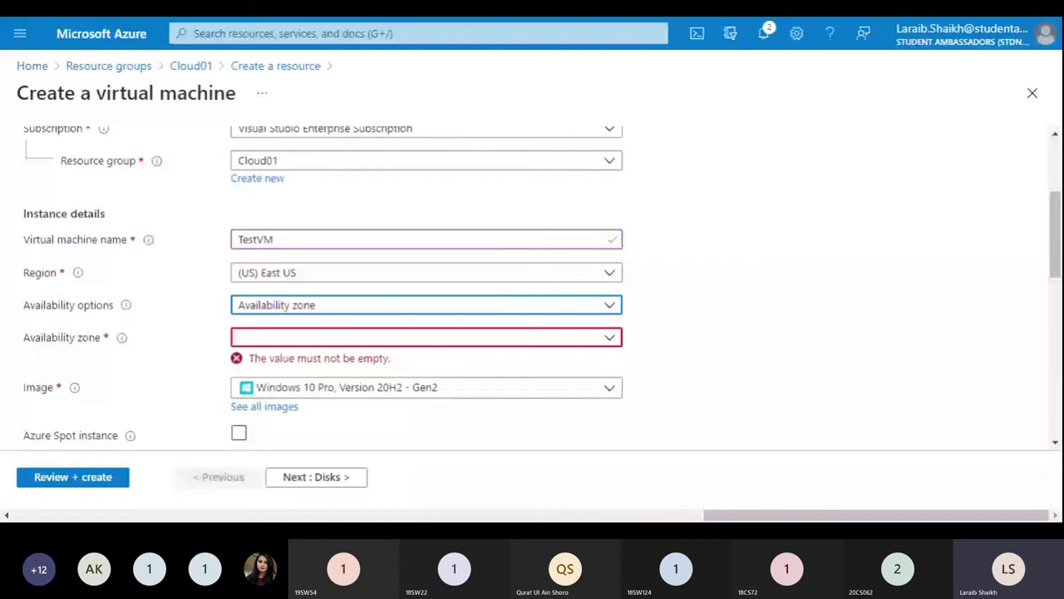
{"action": "left_click", "coordinate": [588, 337]}
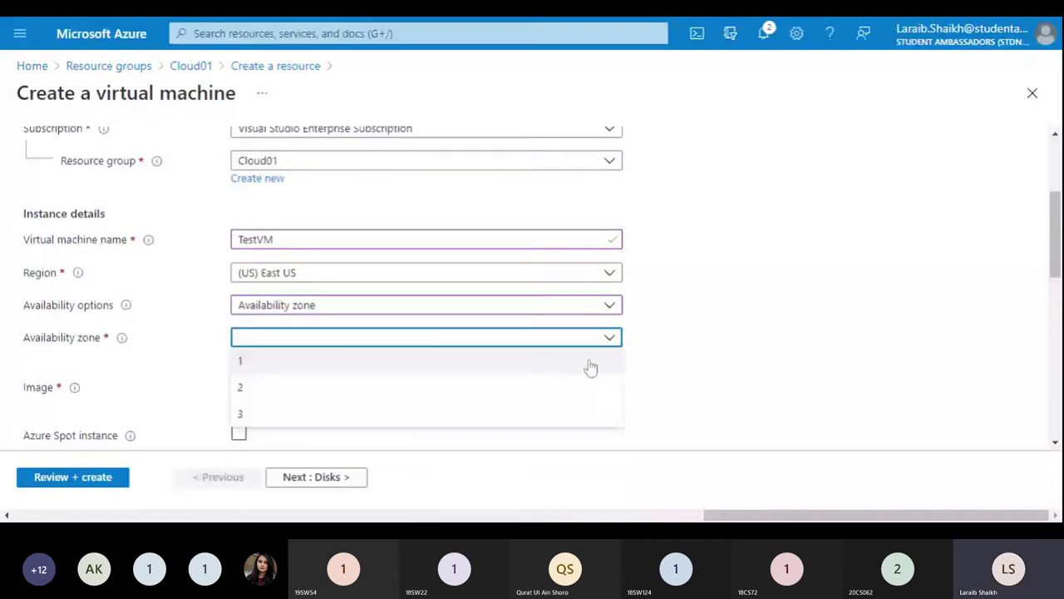
{"action": "left_click", "coordinate": [592, 386]}
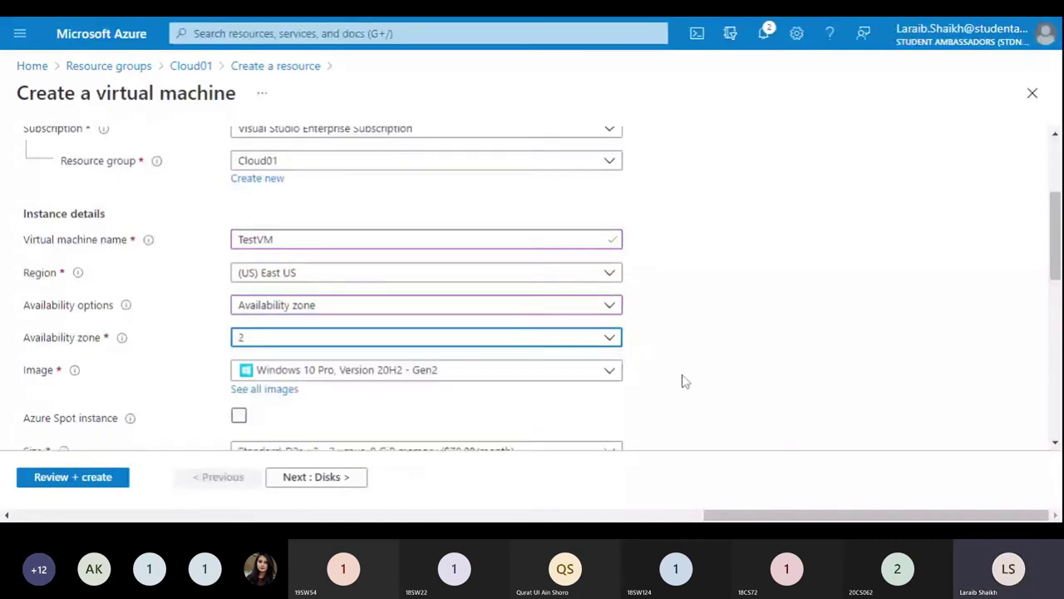
{"action": "left_click_drag", "start_coordinate": [1057, 258], "coordinate": [1055, 283]}
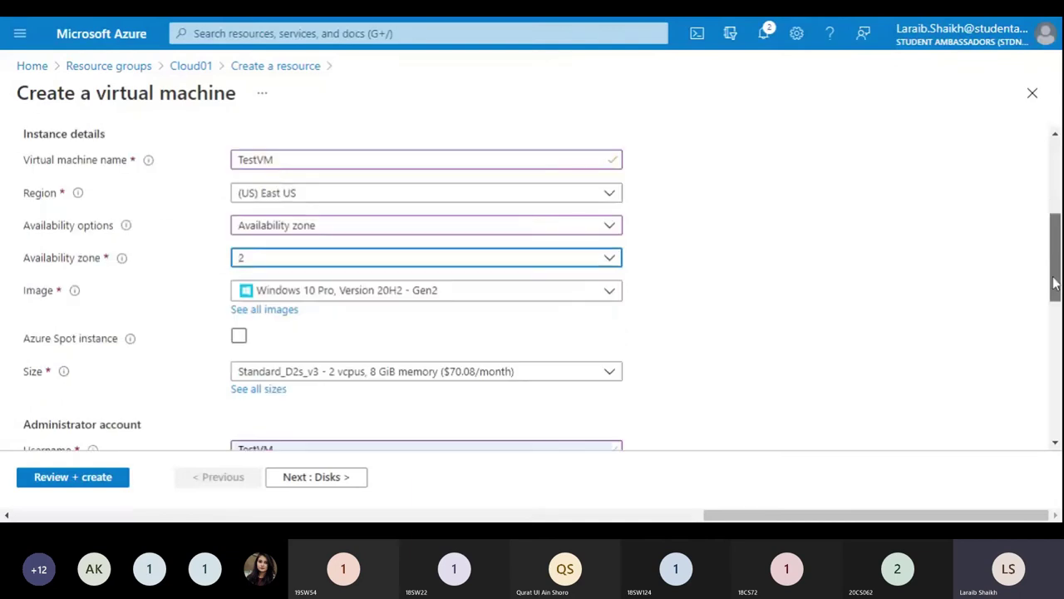
Step: Keep the Windows 10 Pro, Version 20H2 - Gen2 image and bring up the full VM size list
{"action": "left_click", "coordinate": [609, 293]}
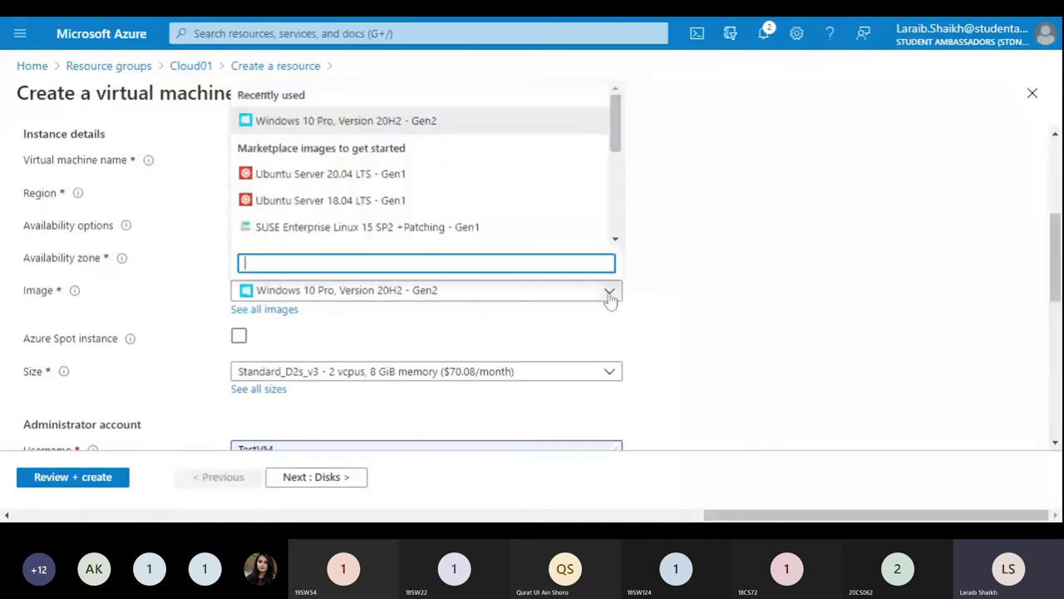
{"action": "left_click", "coordinate": [543, 125]}
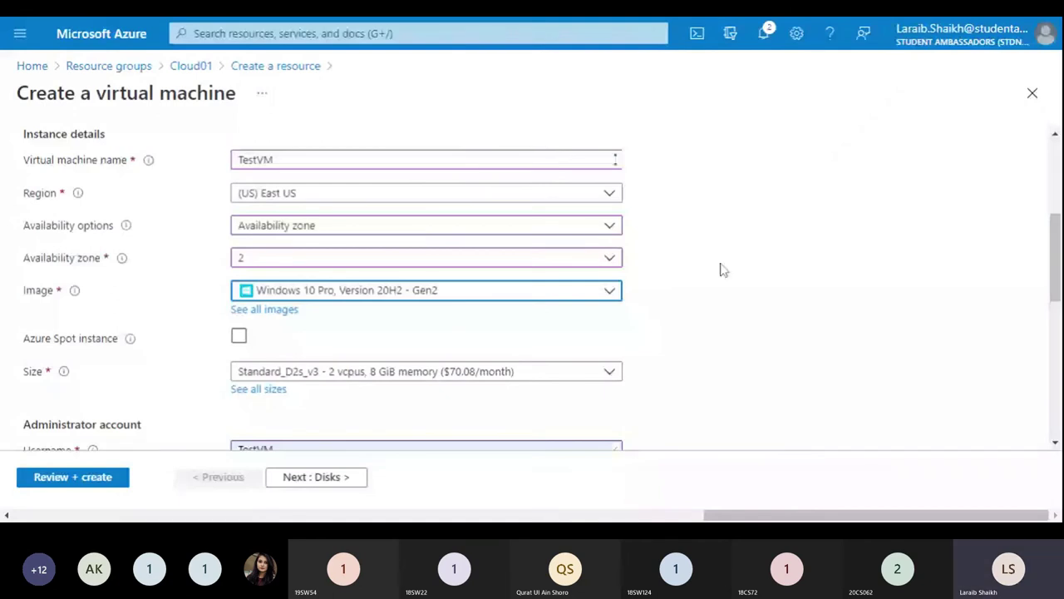
{"action": "left_click_drag", "start_coordinate": [1056, 288], "coordinate": [1056, 310]}
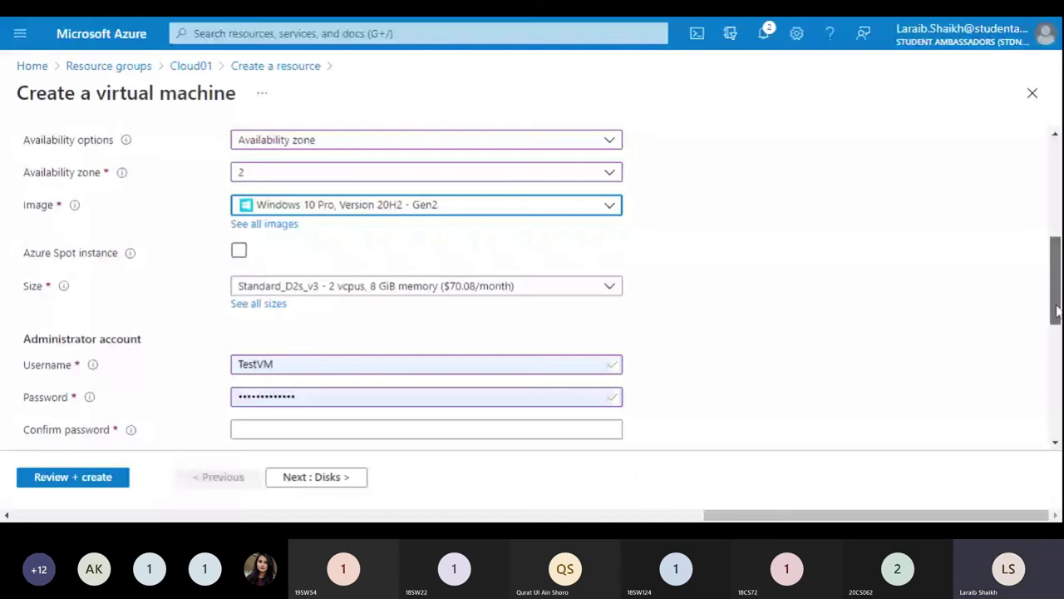
{"action": "left_click_drag", "start_coordinate": [1056, 310], "coordinate": [1056, 312]}
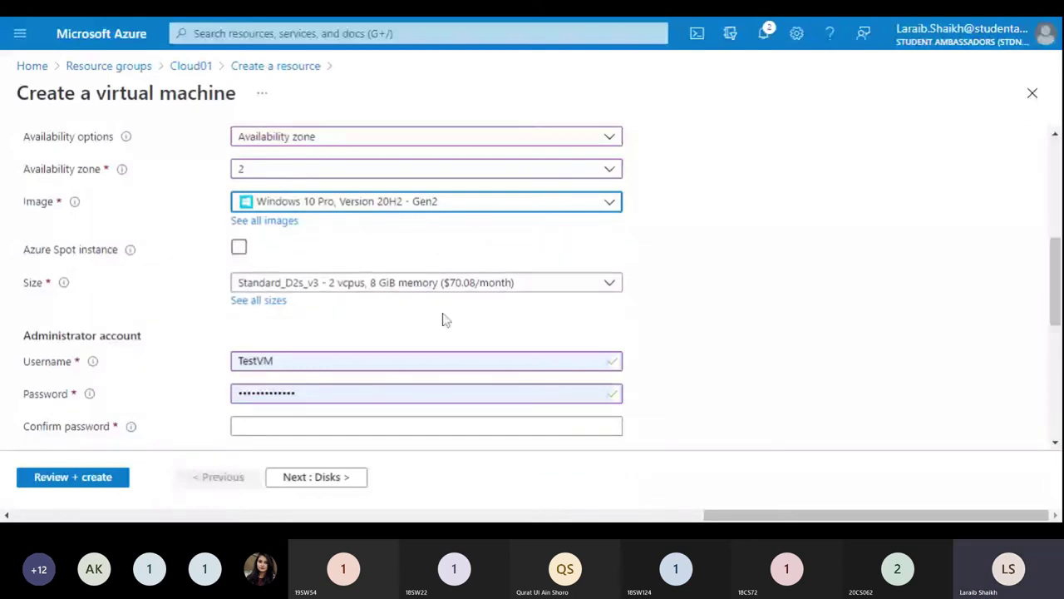
{"action": "left_click", "coordinate": [462, 283]}
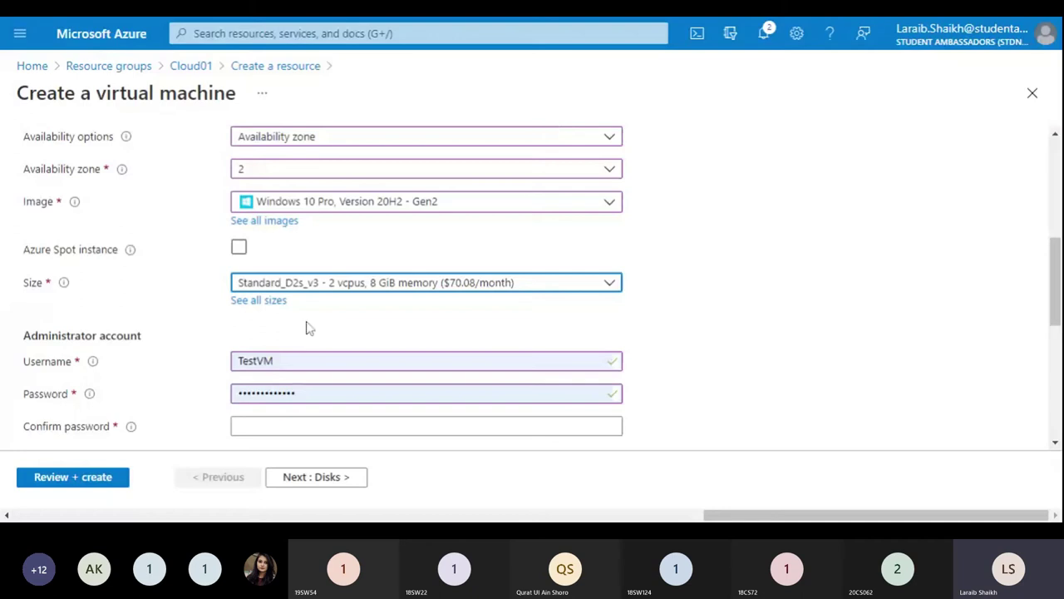
{"action": "left_click", "coordinate": [274, 304]}
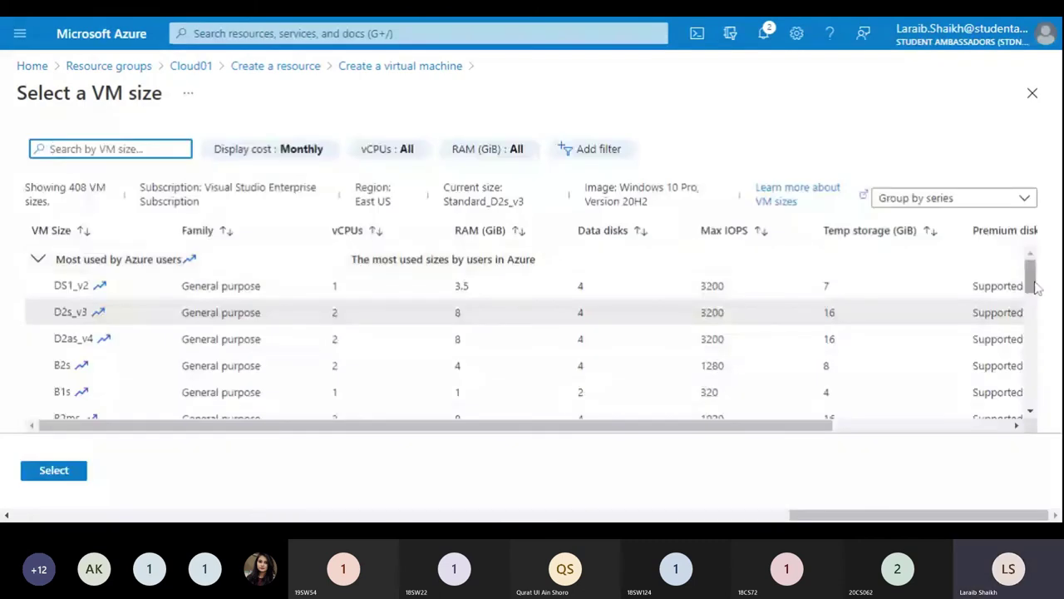
Step: Browse the size table and keep Standard_D2s_v3 (2 vcpus, 8 GiB memory)
{"action": "left_click_drag", "start_coordinate": [1036, 287], "coordinate": [1036, 298]}
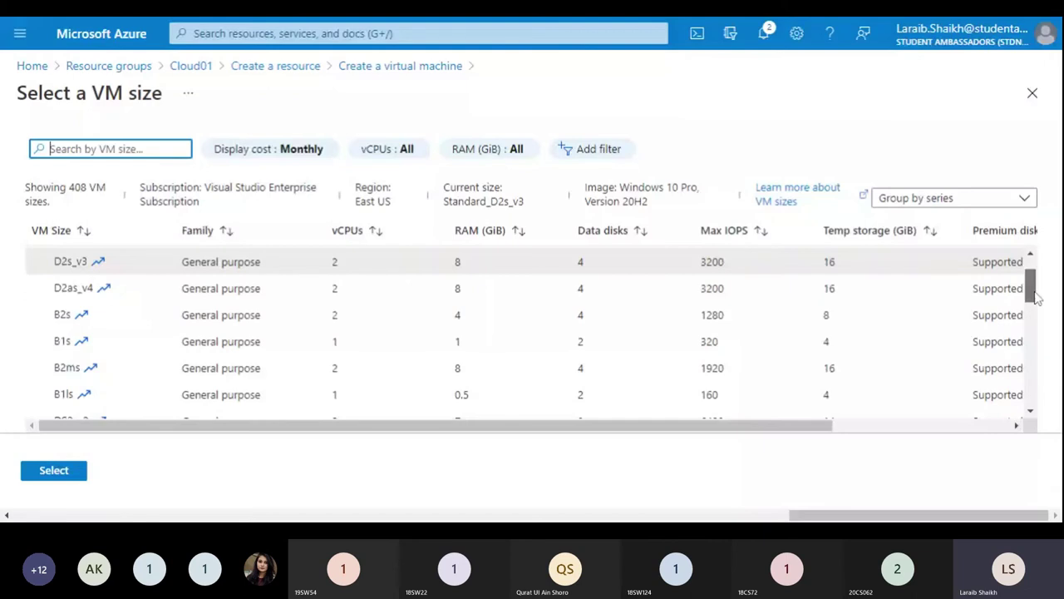
{"action": "left_click_drag", "start_coordinate": [1036, 297], "coordinate": [1036, 307]}
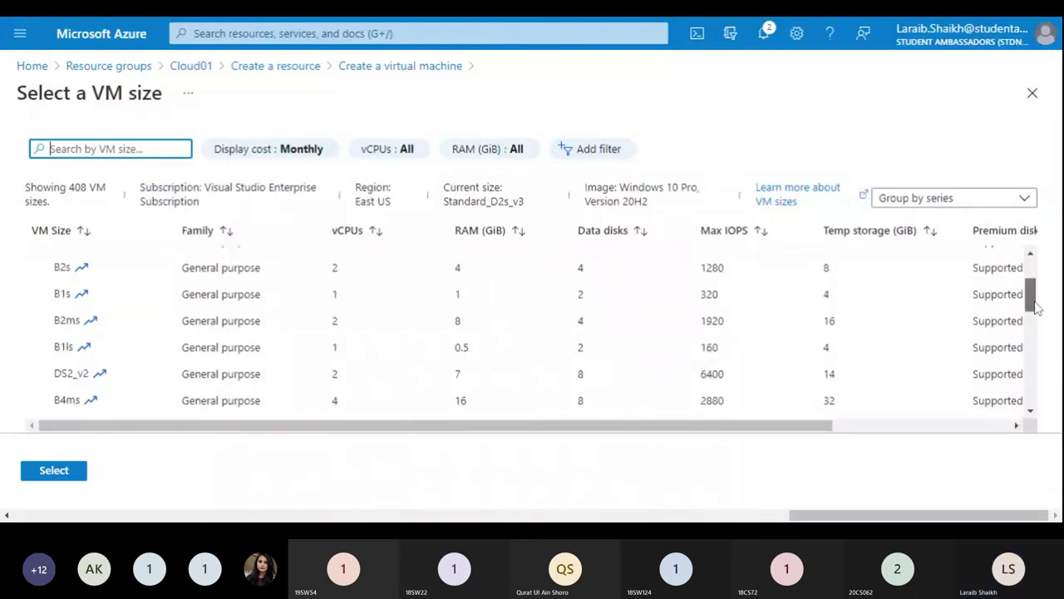
{"action": "scroll", "coordinate": [836, 325], "scroll_direction": "up", "scroll_amount": 3}
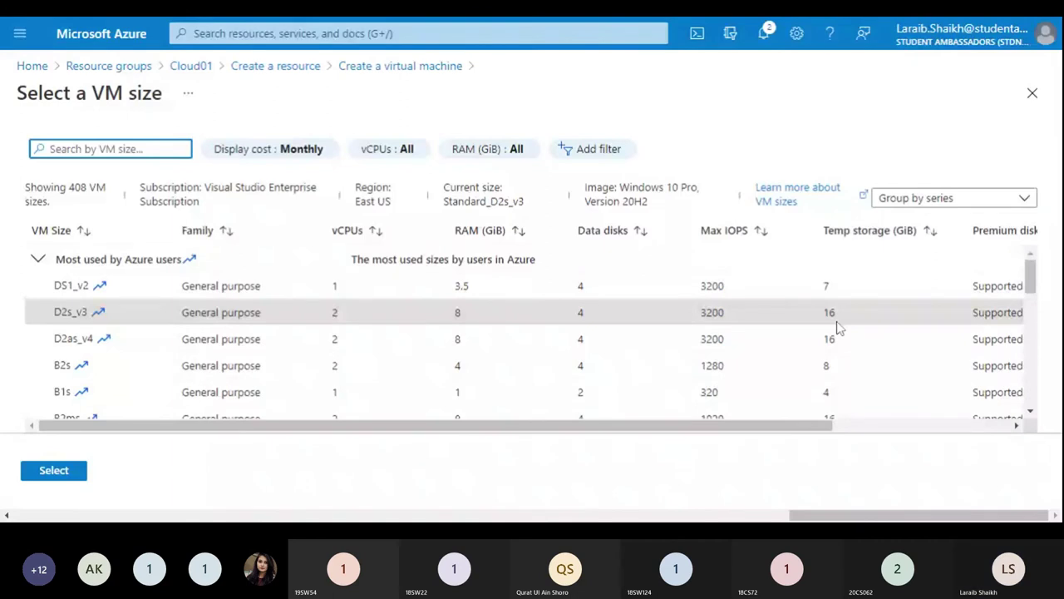
{"action": "double_click", "coordinate": [837, 324]}
Step: Replace the administrator username with TestingVM
{"action": "scroll", "coordinate": [1058, 311], "scroll_direction": "down", "scroll_amount": 1}
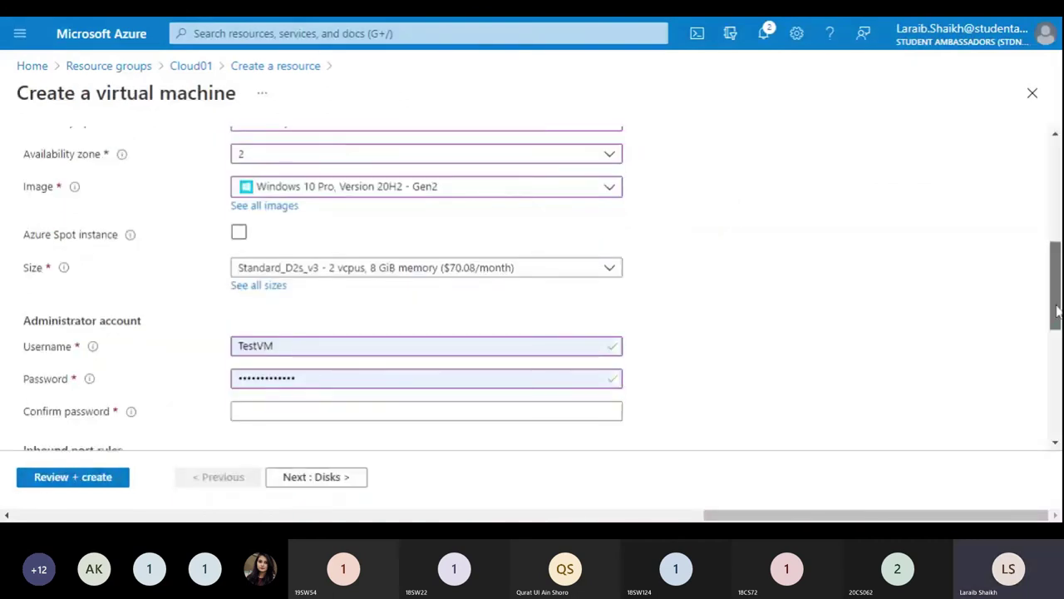
{"action": "scroll", "coordinate": [1056, 316], "scroll_direction": "down", "scroll_amount": 1}
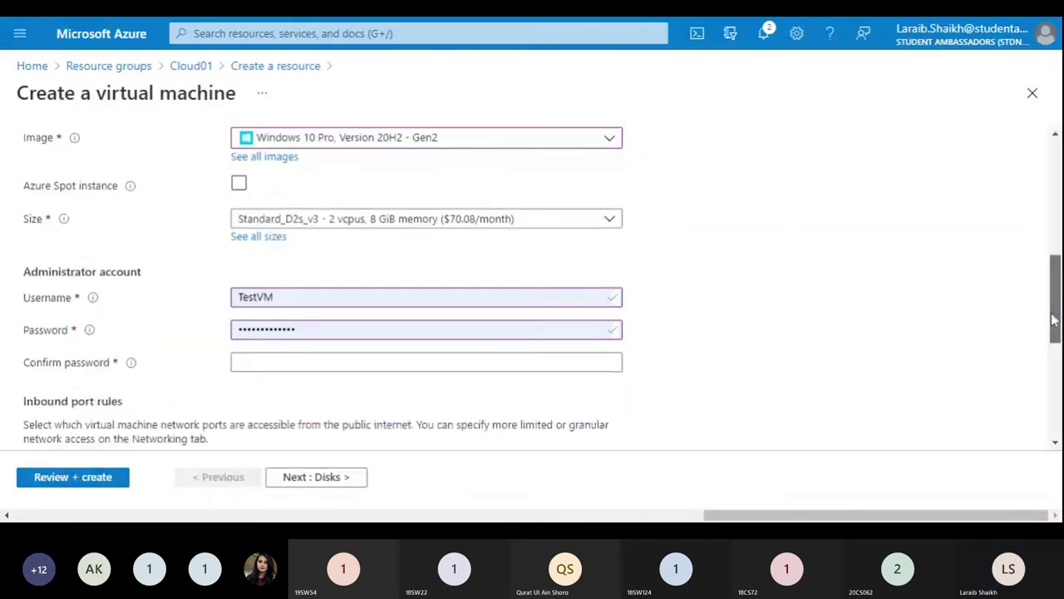
{"action": "scroll", "coordinate": [1054, 320], "scroll_direction": "down", "scroll_amount": 1}
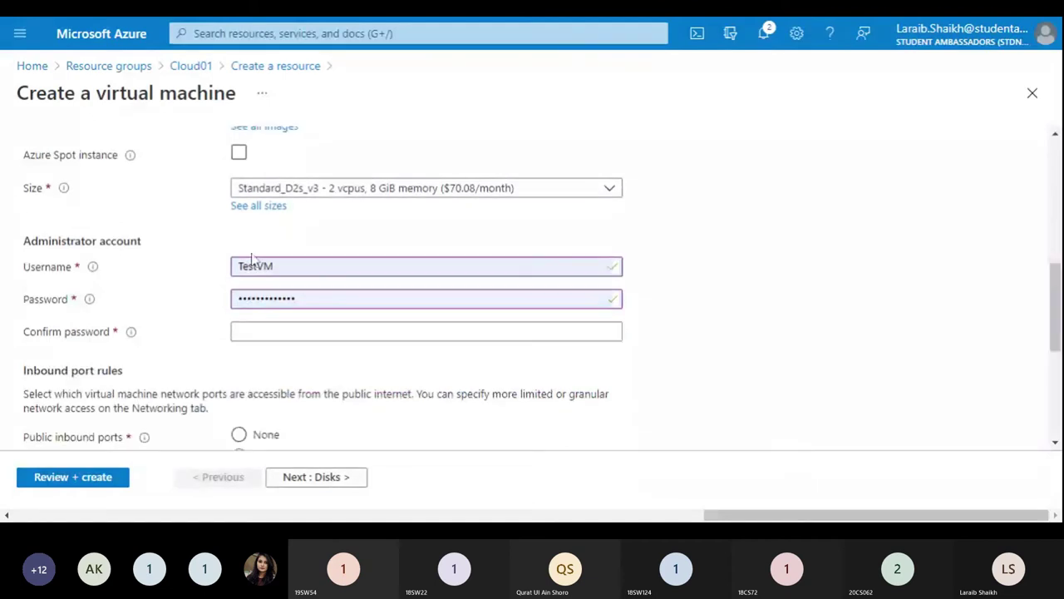
{"action": "left_click", "coordinate": [252, 264]}
{"action": "key", "text": "Delete"}
{"action": "key", "text": "Delete"}
{"action": "key", "text": "Delete"}
{"action": "key", "text": "BackSpace"}
{"action": "key", "text": "BackSpace"}
{"action": "key", "text": "BackSpace"}
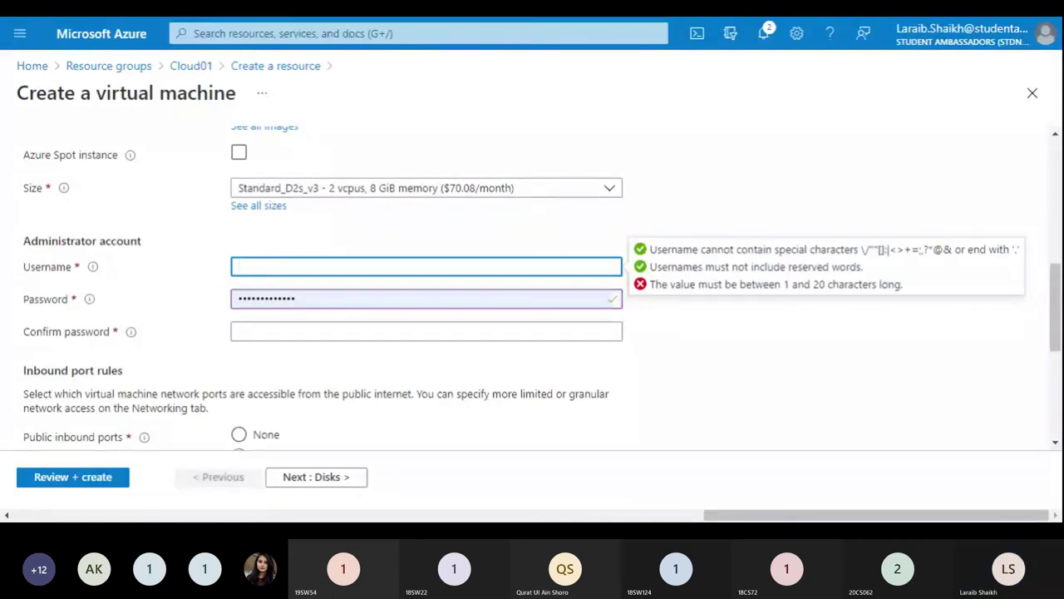
{"action": "type", "text": "Te"}
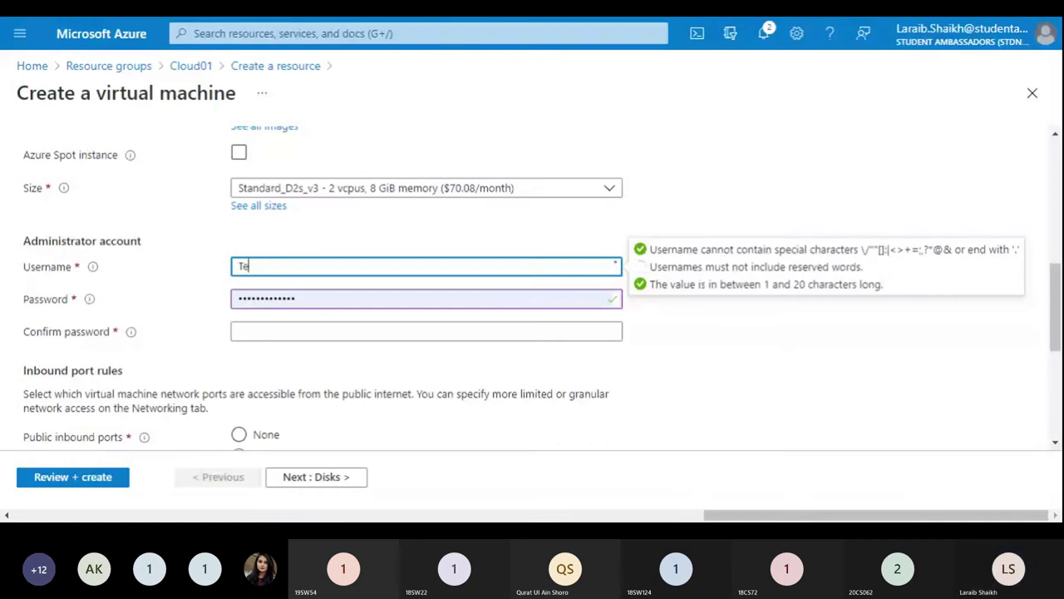
{"action": "type", "text": "stingVM"}
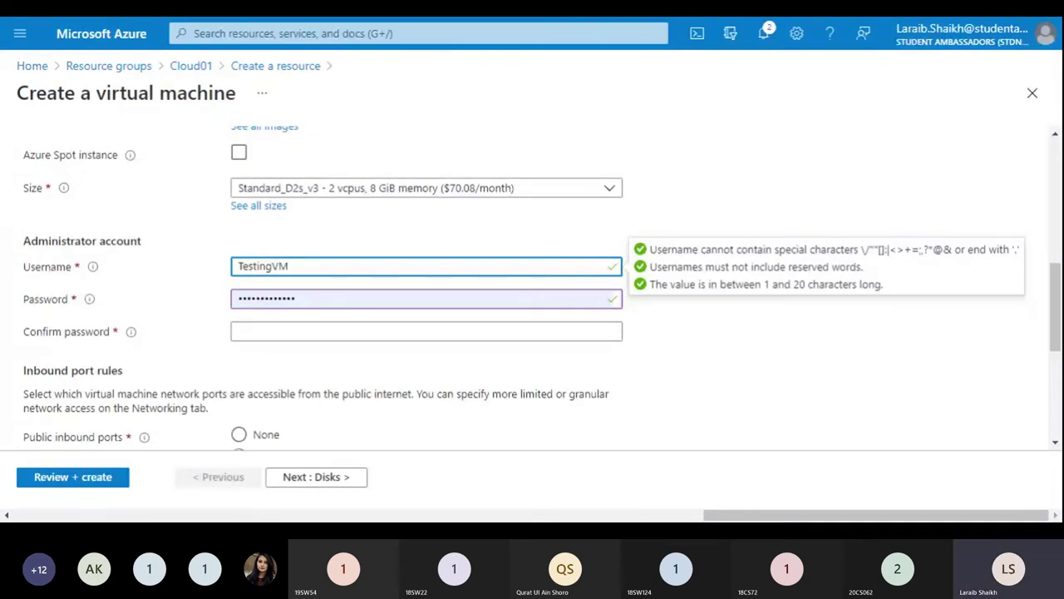
Step: Enter a new administrator password and repeat it in Confirm password
{"action": "left_click", "coordinate": [296, 299]}
{"action": "key", "text": "ctrl+a"}
{"action": "type", "text": "***"}
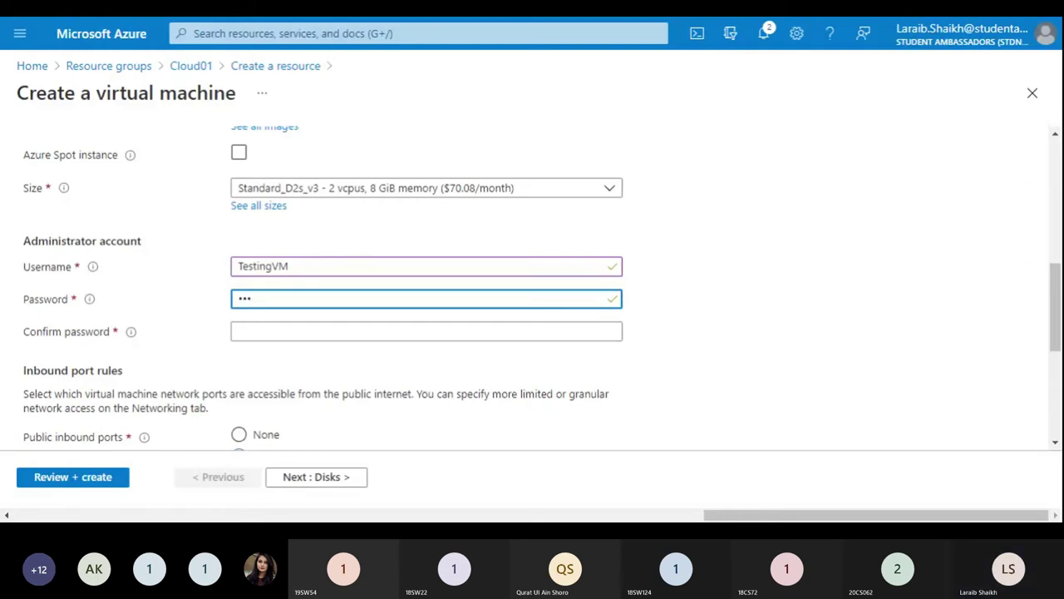
{"action": "key", "text": "BackSpace"}
{"action": "key", "text": "BackSpace"}
{"action": "key", "text": "BackSpace"}
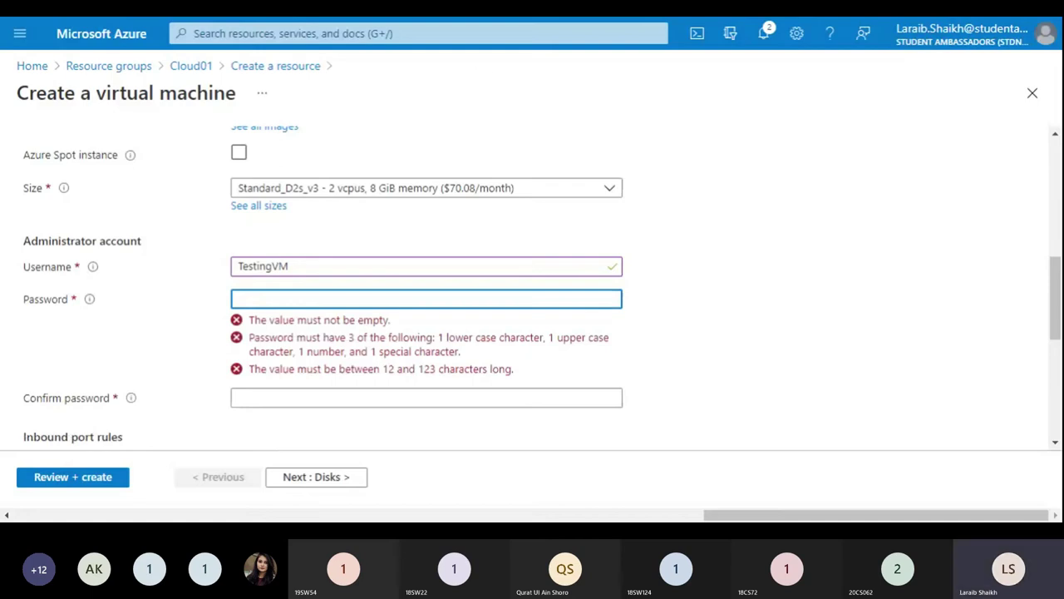
{"action": "type", "text": "Password@1234"}
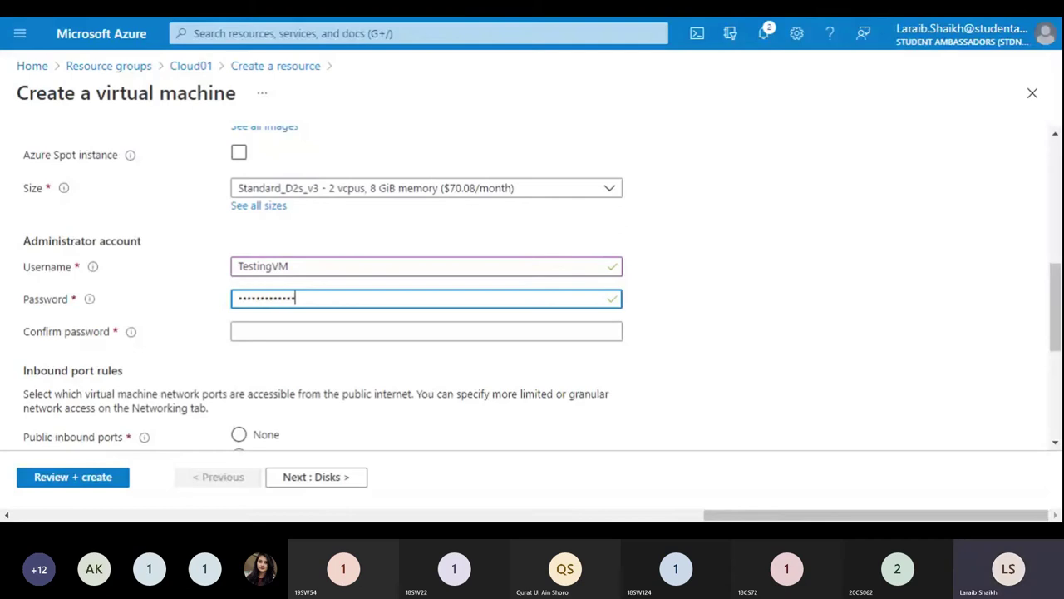
{"action": "left_click", "coordinate": [426, 331]}
{"action": "type", "text": "P"}
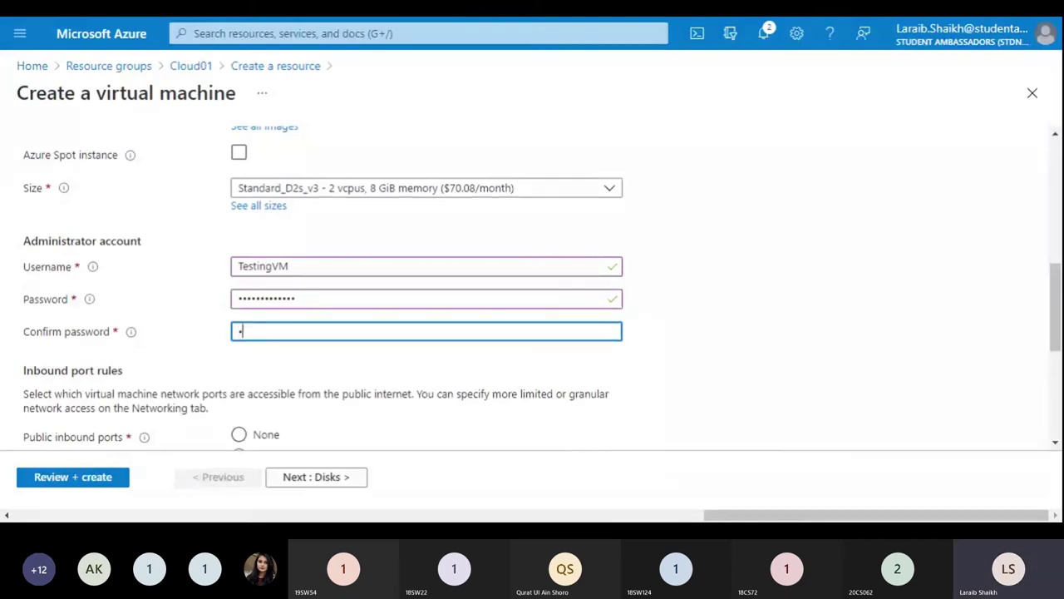
{"action": "type", "text": "assw"}
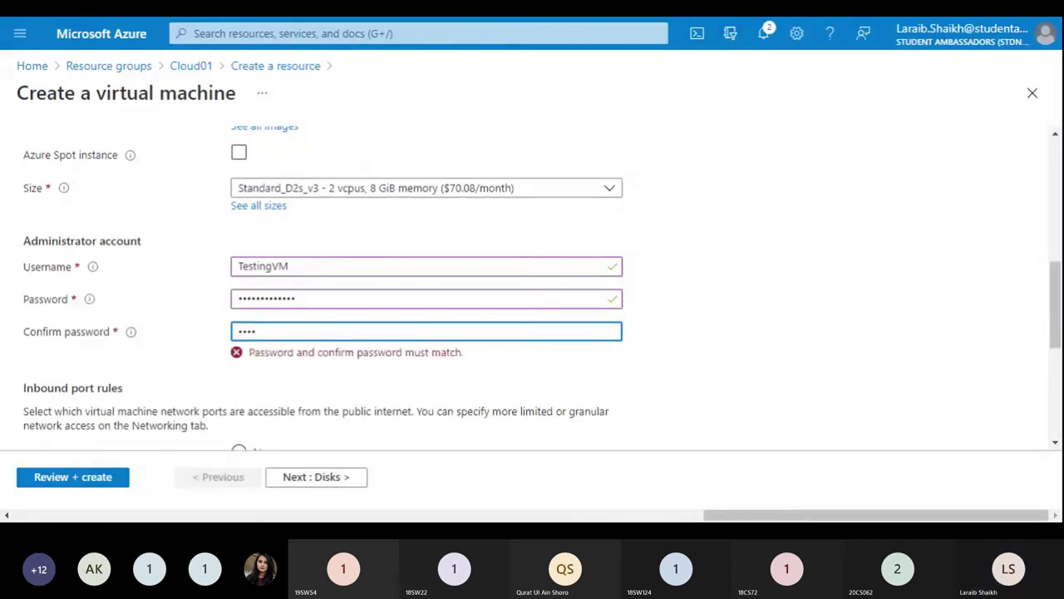
{"action": "type", "text": "ord@1234"}
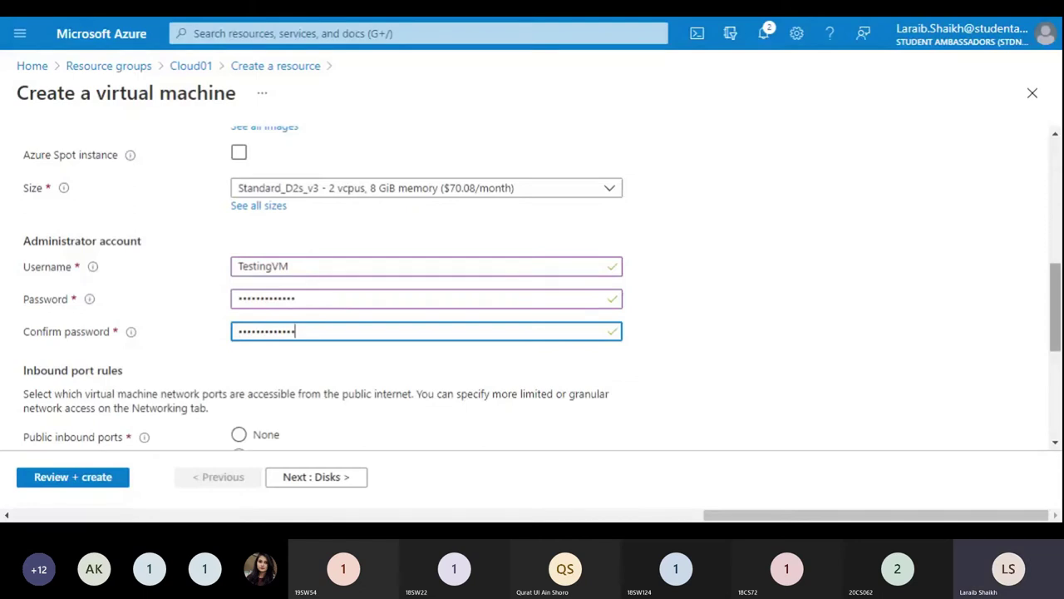
Step: Scroll down the Basics tab to check the RDP (3389) inbound rule and Windows 10 licensing
{"action": "left_click_drag", "start_coordinate": [1054, 313], "coordinate": [1054, 337]}
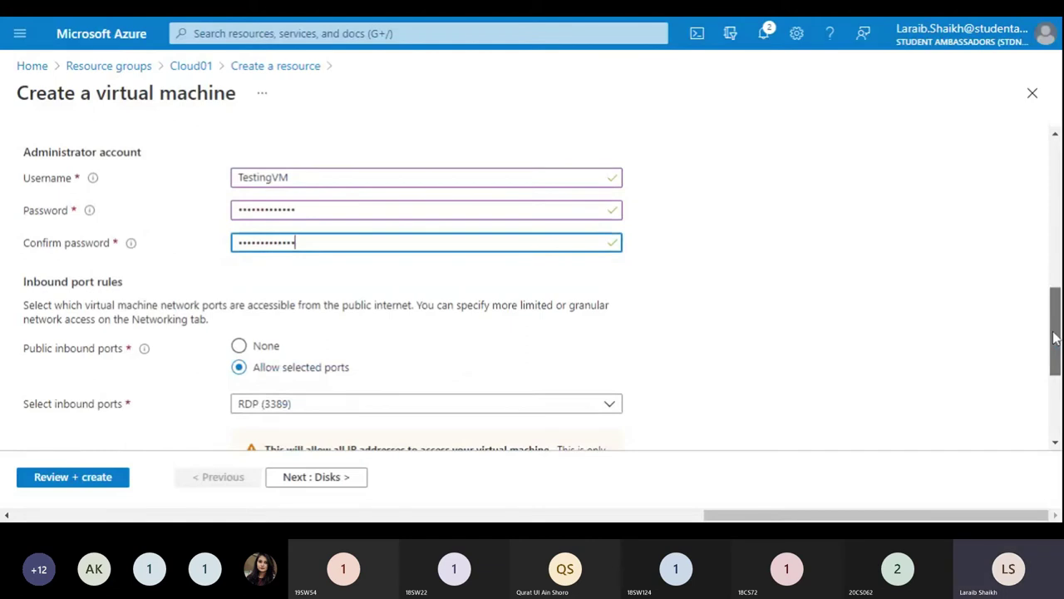
{"action": "left_click_drag", "start_coordinate": [1054, 337], "coordinate": [1054, 343]}
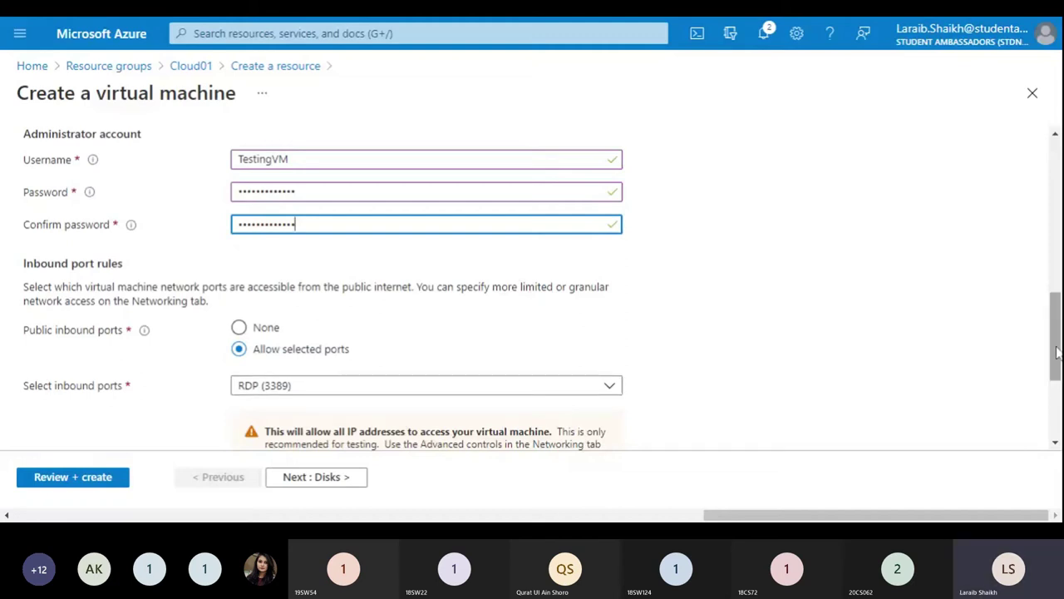
{"action": "left_click_drag", "start_coordinate": [1056, 353], "coordinate": [1053, 364]}
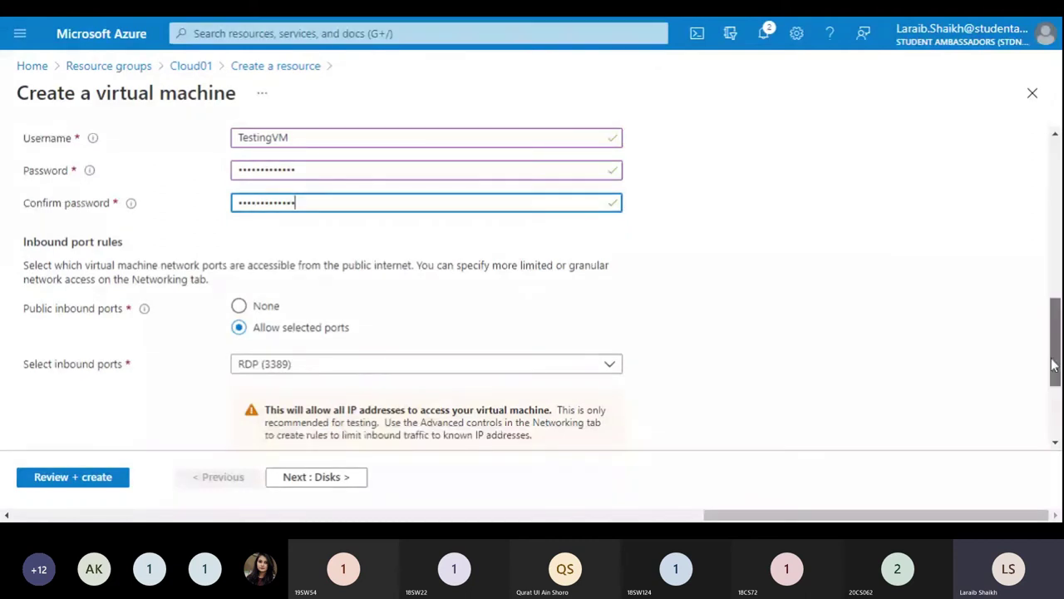
{"action": "scroll", "coordinate": [1054, 364], "scroll_direction": "down", "scroll_amount": 2}
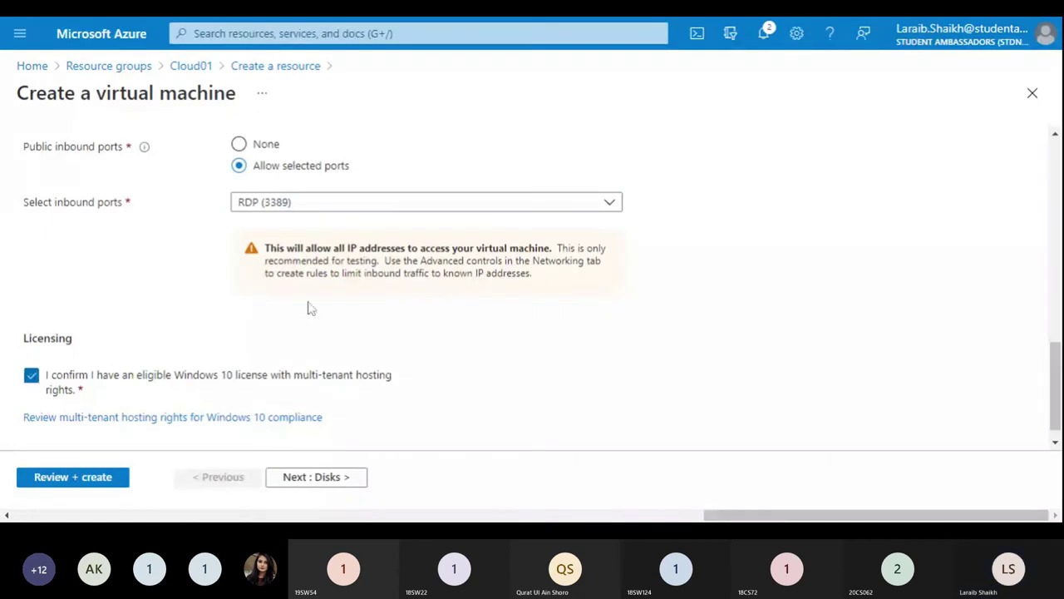
{"action": "left_click_drag", "start_coordinate": [1055, 396], "coordinate": [1041, 198]}
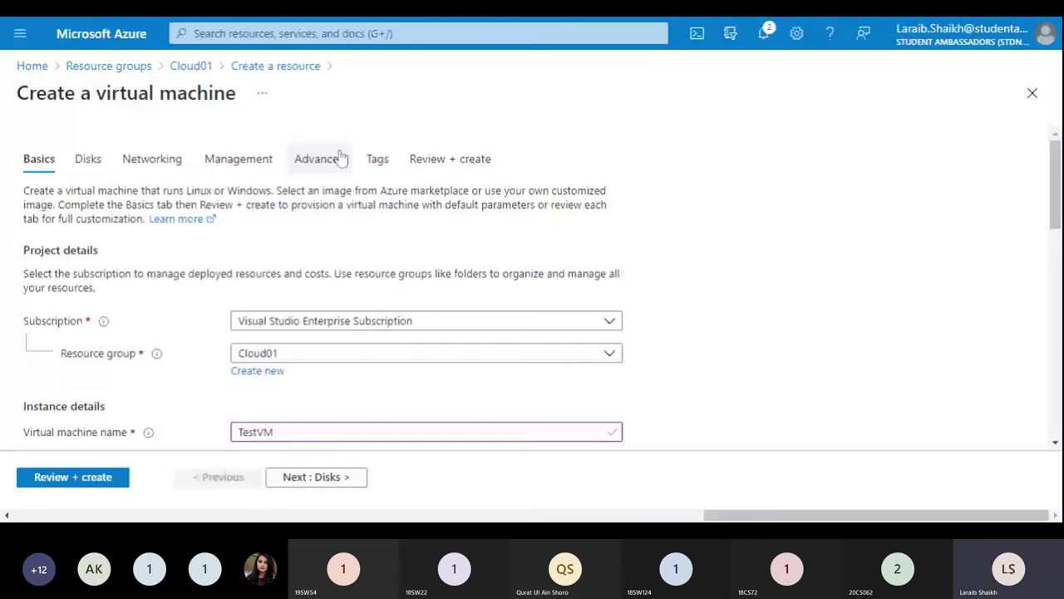
Step: Review the Disks tab, then the Networking tab with new Cloud01-vnet, subnet 10.0.0.0/24 and TestVM-ip
{"action": "left_click", "coordinate": [88, 159]}
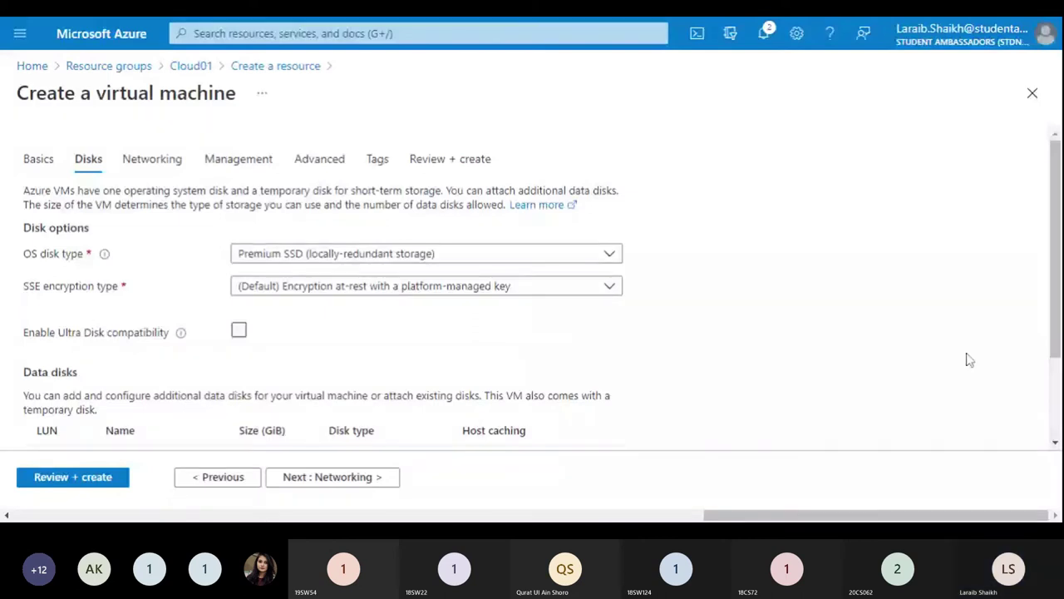
{"action": "left_click", "coordinate": [145, 159]}
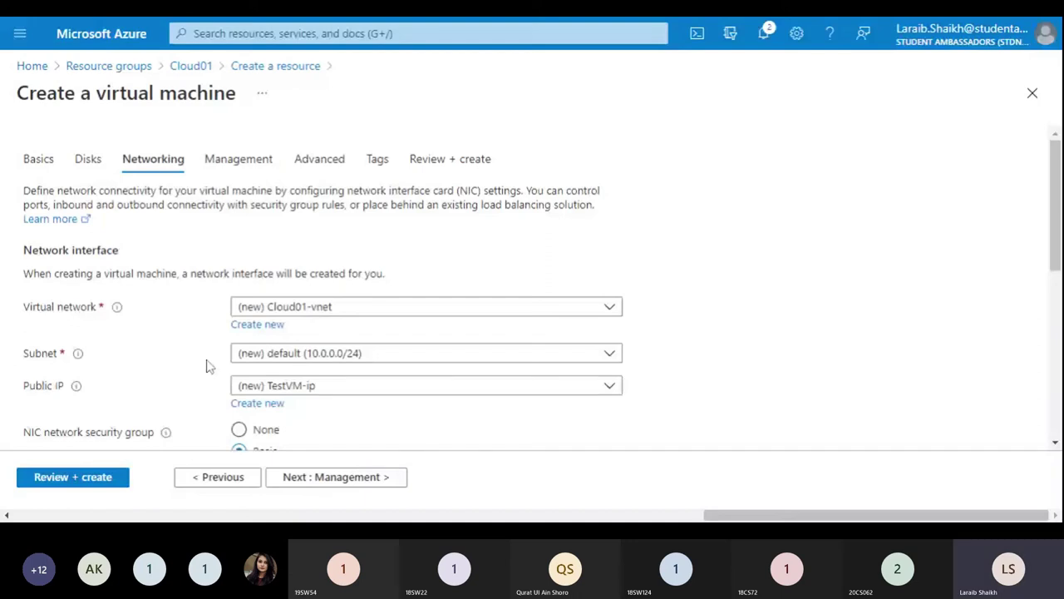
{"action": "scroll", "coordinate": [1007, 371], "scroll_direction": "down", "scroll_amount": 4}
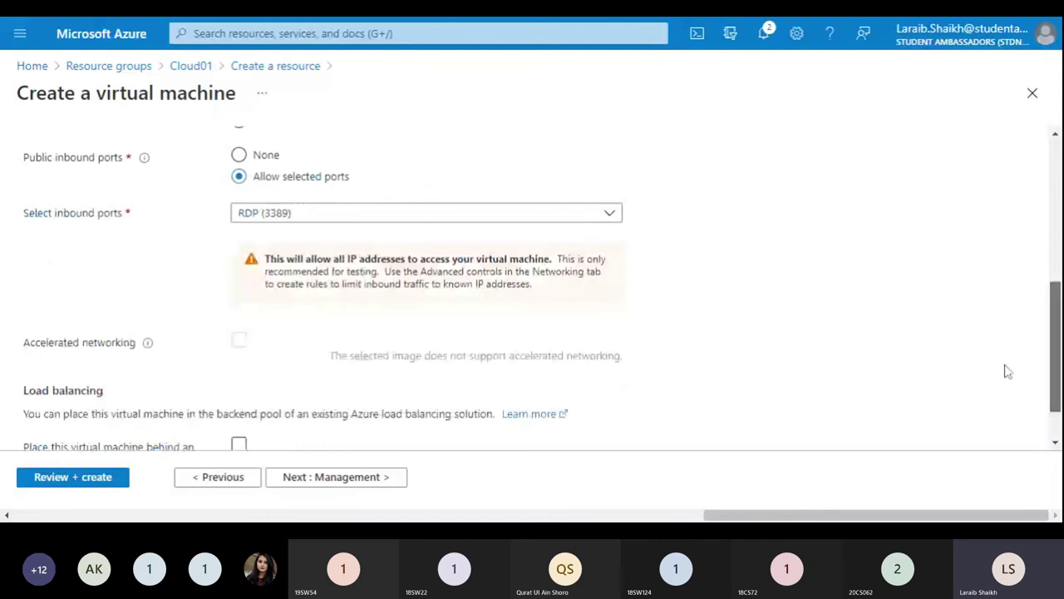
{"action": "scroll", "coordinate": [1007, 371], "scroll_direction": "up", "scroll_amount": 5}
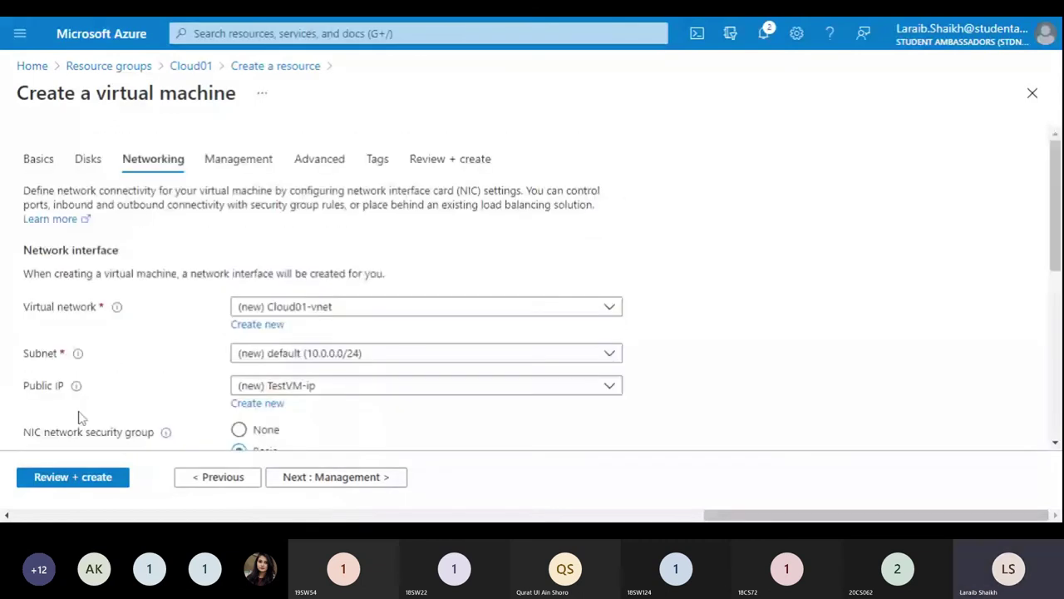
Step: Run Review + create validation and read TestVM's summary priced at 0.0960 USD/hr
{"action": "left_click", "coordinate": [47, 486]}
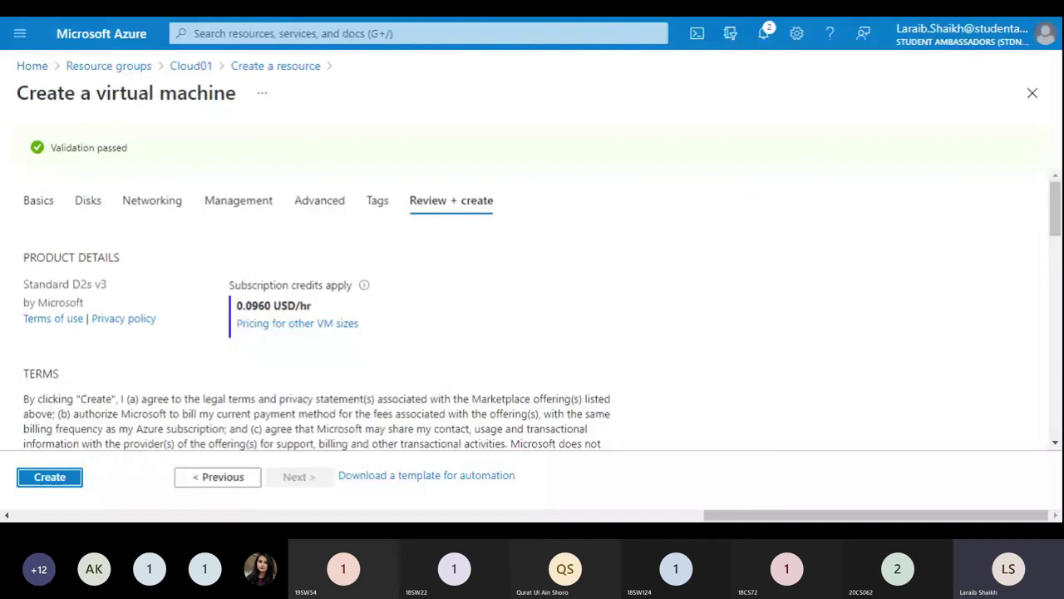
{"action": "scroll", "coordinate": [542, 317], "scroll_direction": "down", "scroll_amount": 1}
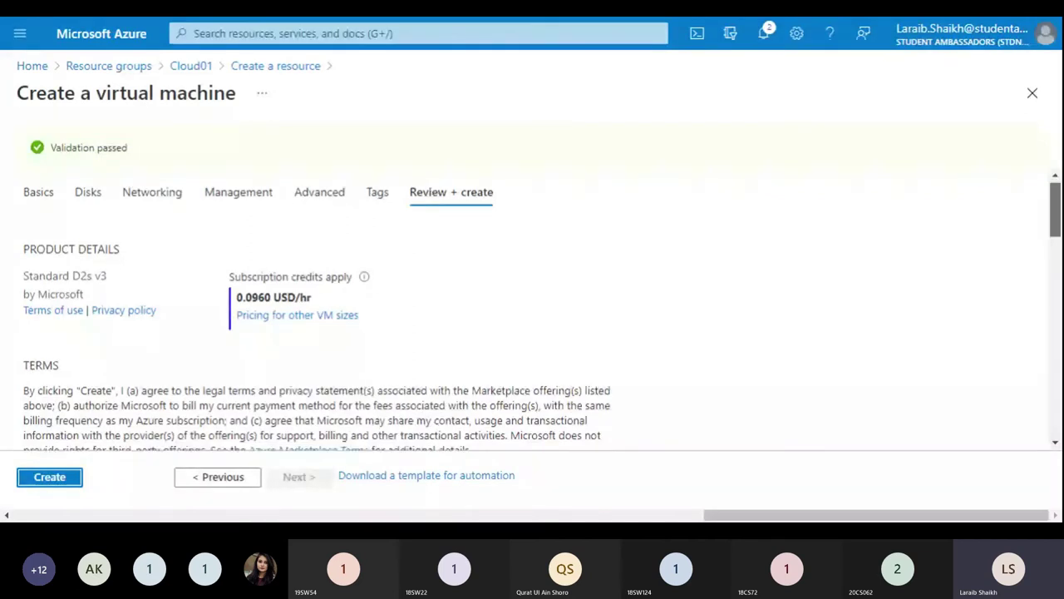
{"action": "scroll", "coordinate": [532, 316], "scroll_direction": "down", "scroll_amount": 10}
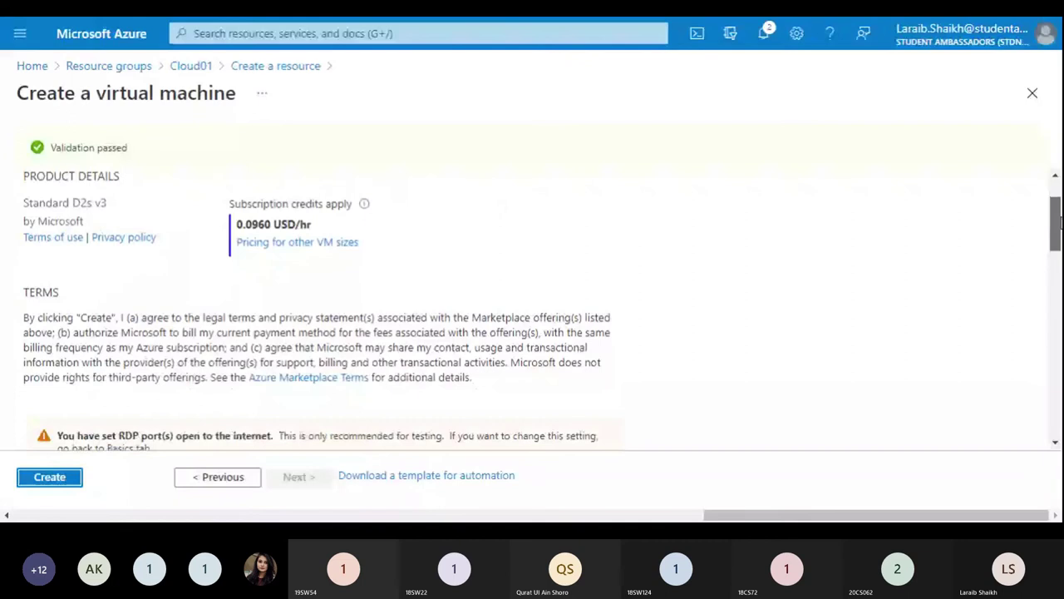
{"action": "scroll", "coordinate": [532, 307], "scroll_direction": "down", "scroll_amount": 2}
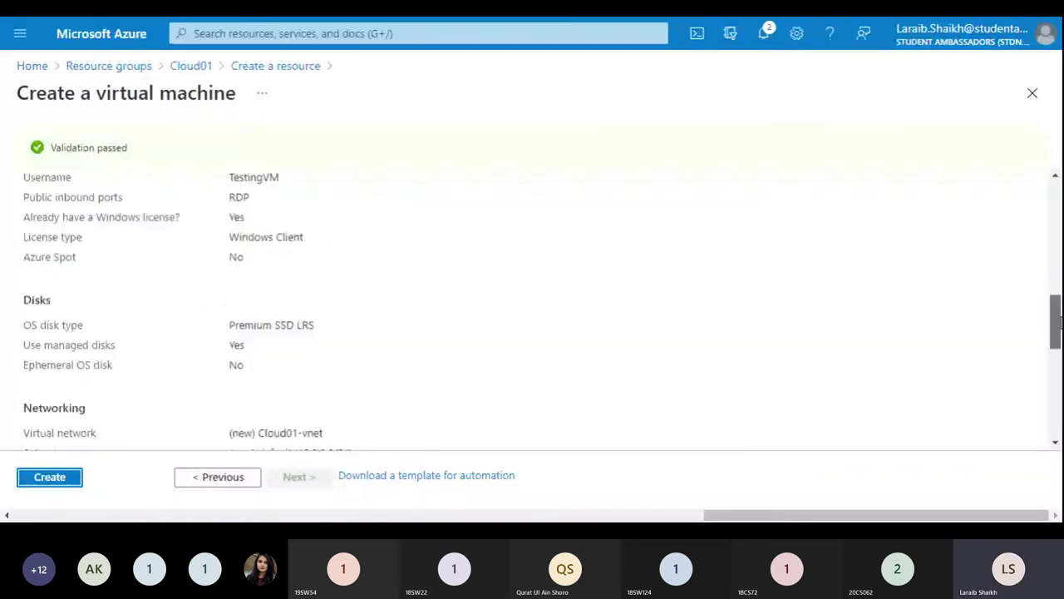
{"action": "scroll", "coordinate": [532, 308], "scroll_direction": "up", "scroll_amount": 3}
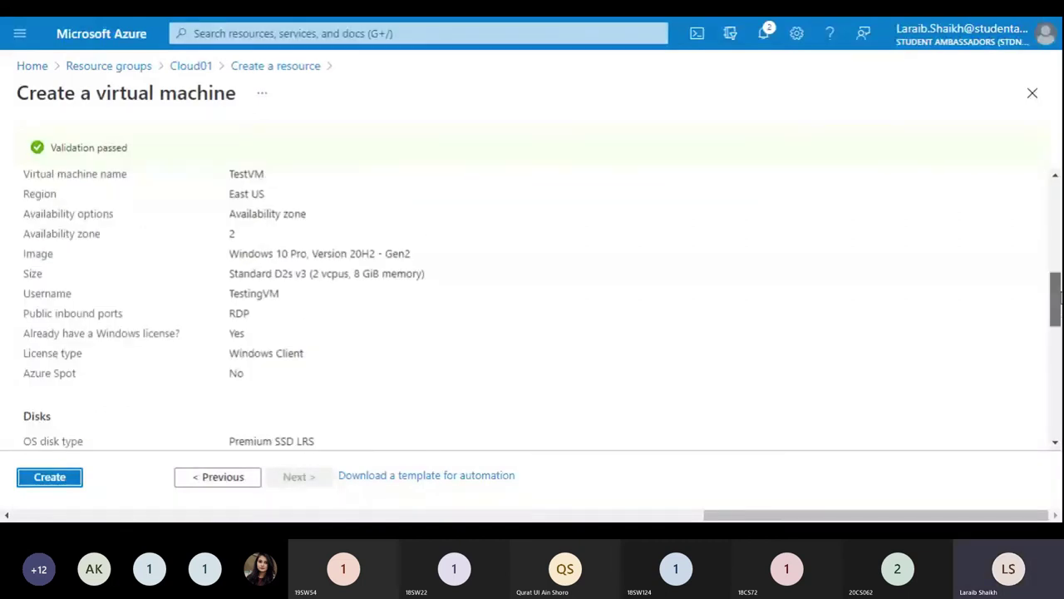
{"action": "scroll", "coordinate": [532, 307], "scroll_direction": "up", "scroll_amount": 10}
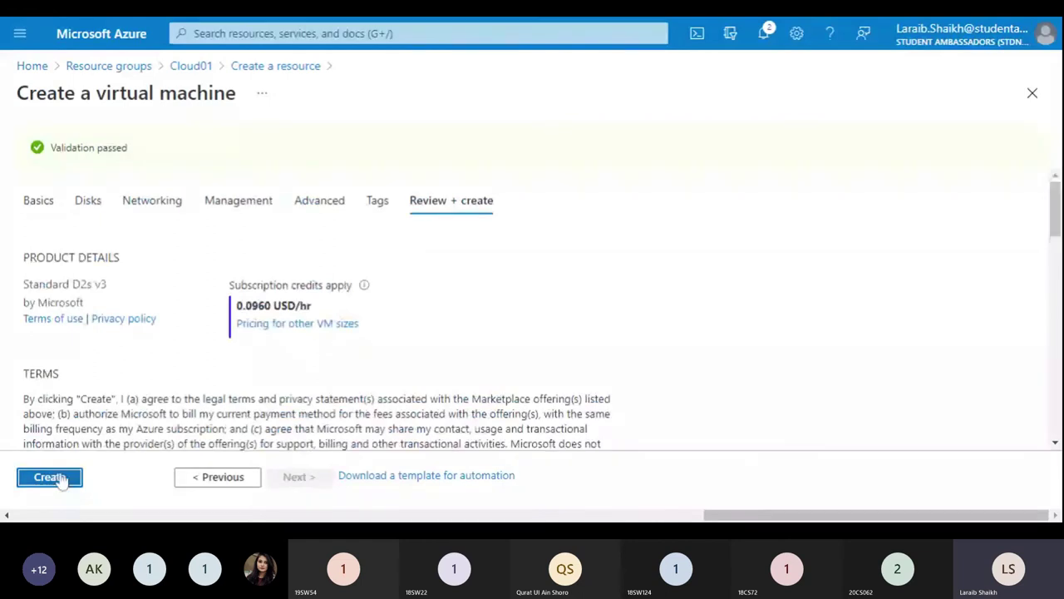
Step: Create TestVM and watch Cloud01-vnet, TestVM-ip and TestVM-nsg deploy on the overview page
{"action": "left_click", "coordinate": [58, 478]}
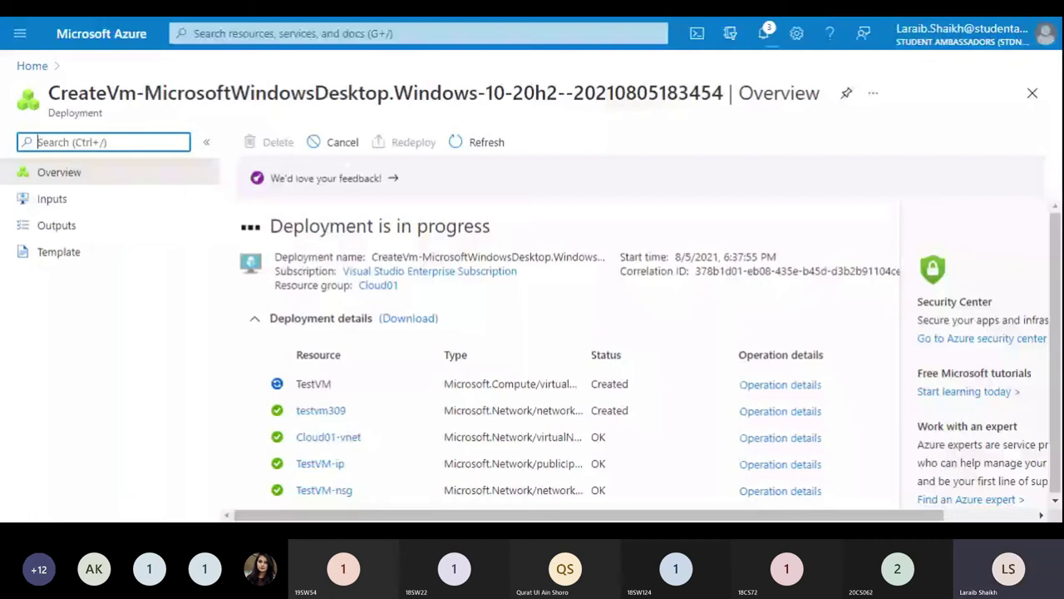
{"action": "scroll", "coordinate": [1054, 428], "scroll_direction": "down", "scroll_amount": 1}
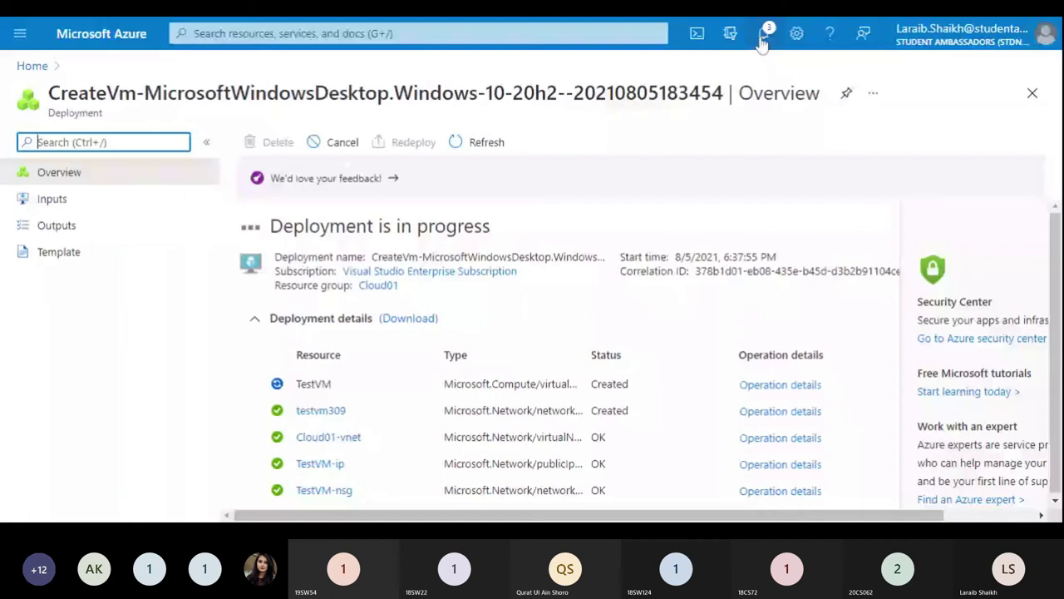
Step: Check deployment notifications, then go to the finished TestVM resource
{"action": "left_click", "coordinate": [762, 38]}
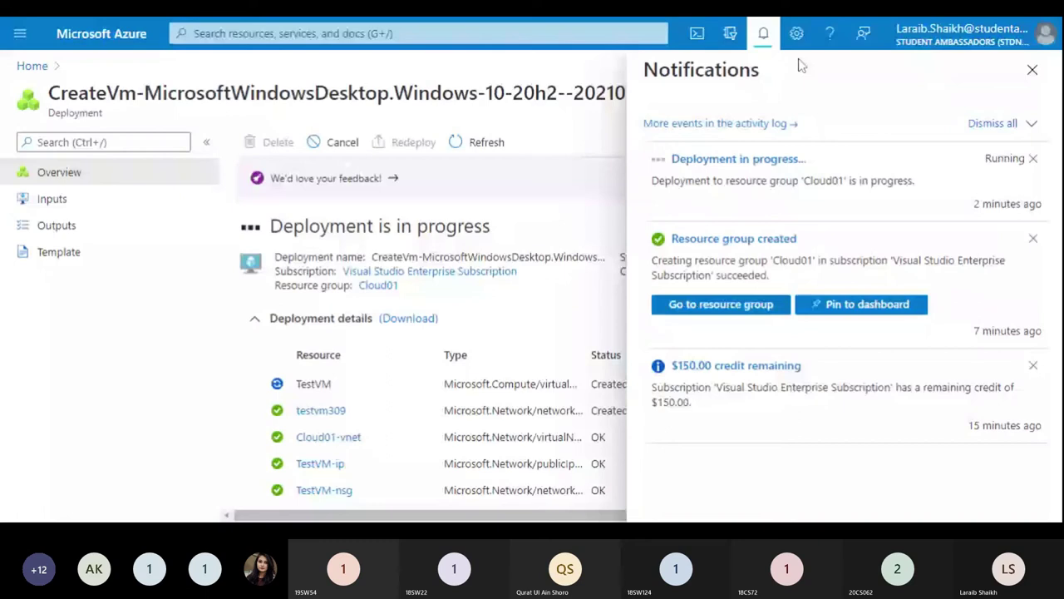
{"action": "key", "text": "Escape"}
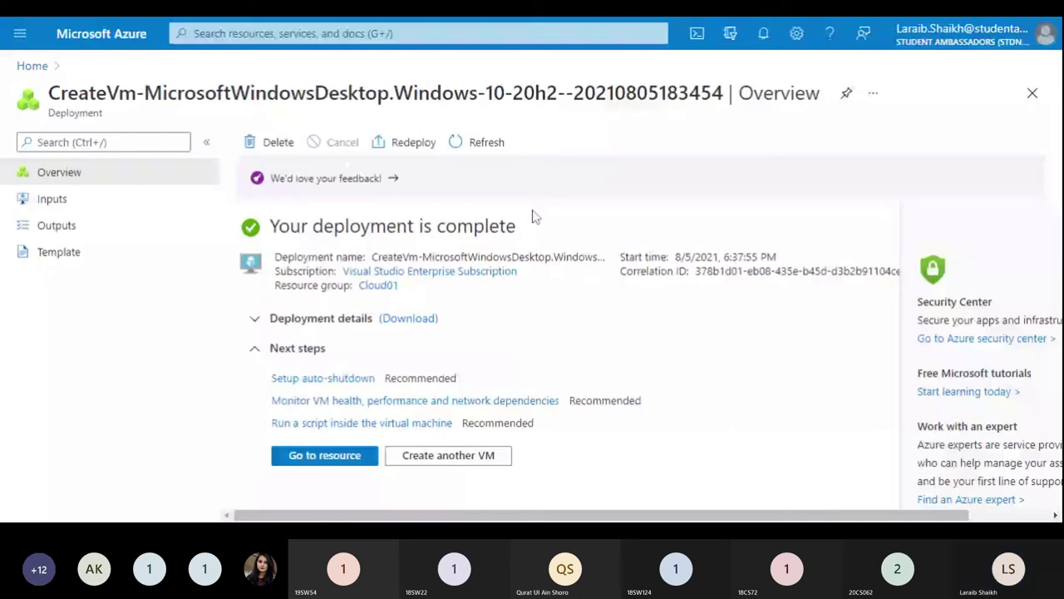
{"action": "left_click", "coordinate": [328, 458]}
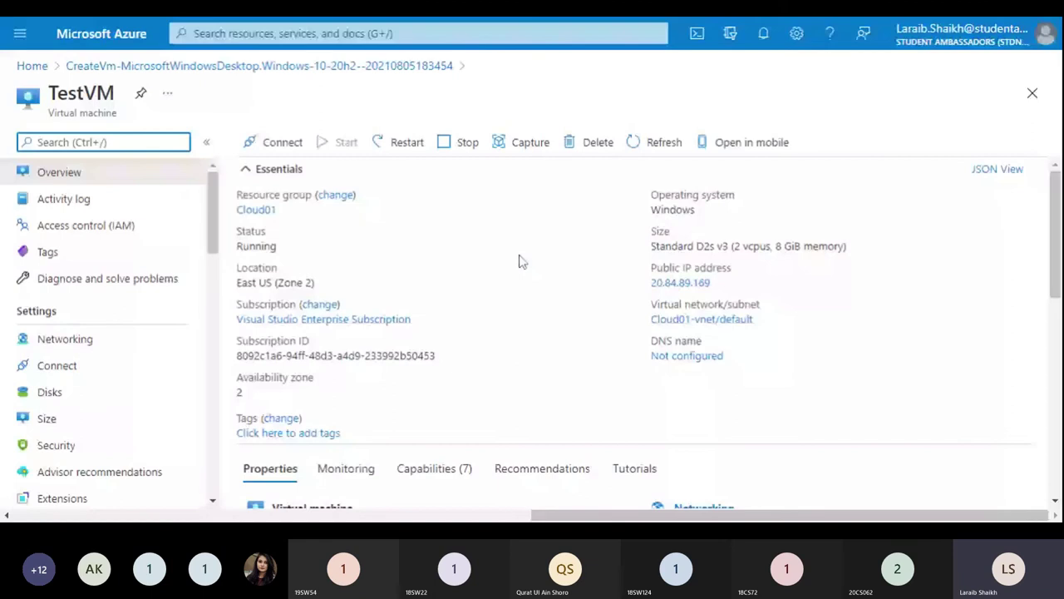
Step: View TestVM's connect options, then return to Home showing TestVM and Cloud01 in Recent resources
{"action": "left_click", "coordinate": [276, 143]}
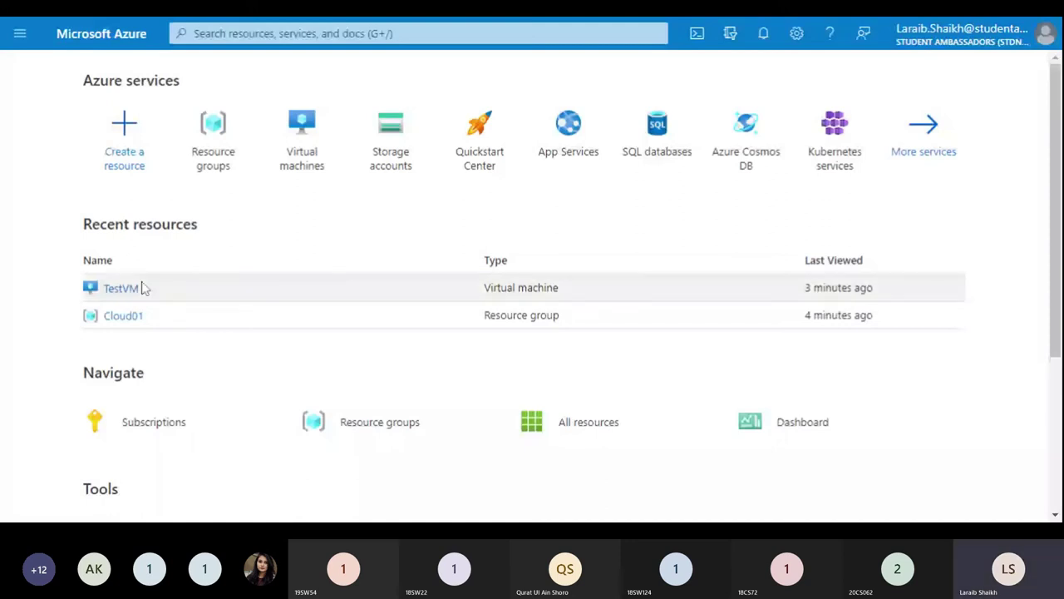
Step: From Cloud01, start Delete resource group and paste 'Cloud01' into the confirmation field
{"action": "left_click", "coordinate": [123, 315]}
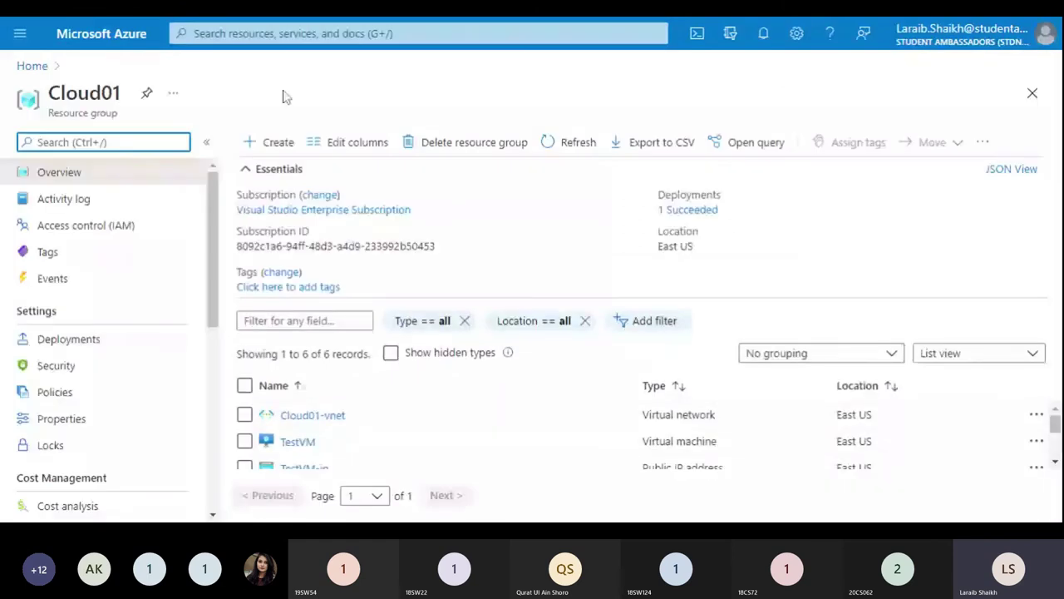
{"action": "left_click", "coordinate": [457, 143]}
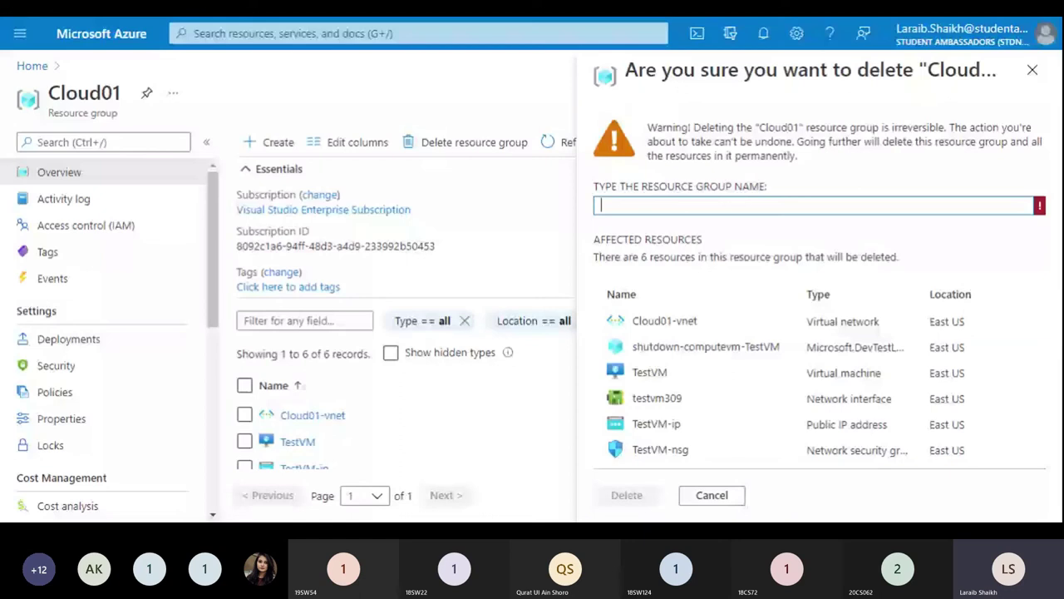
{"action": "double_click", "coordinate": [780, 127]}
{"action": "key", "text": "ctrl+c"}
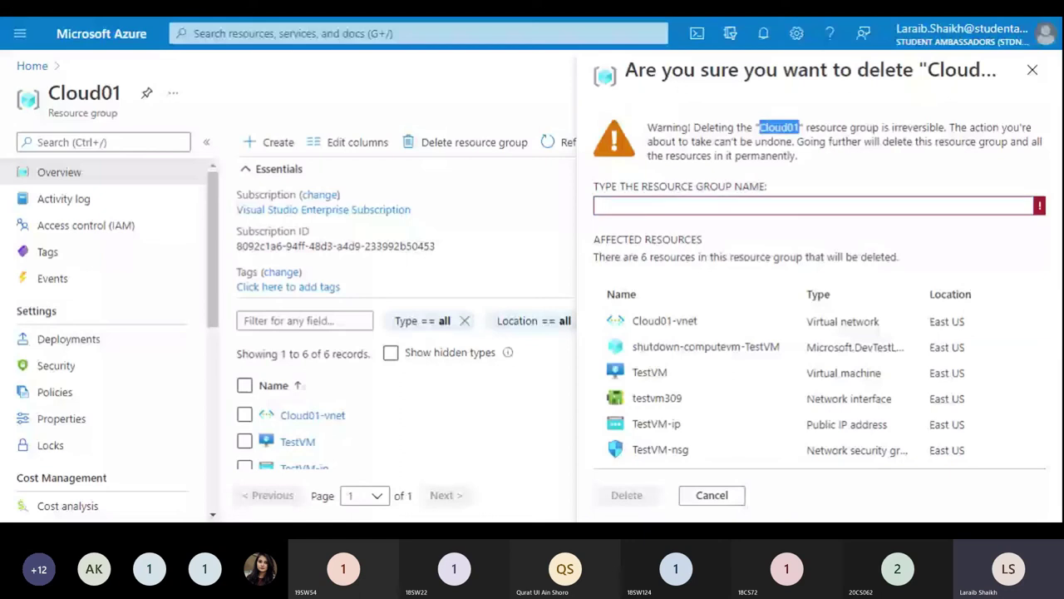
{"action": "left_click", "coordinate": [615, 205]}
{"action": "key", "text": "ctrl+v"}
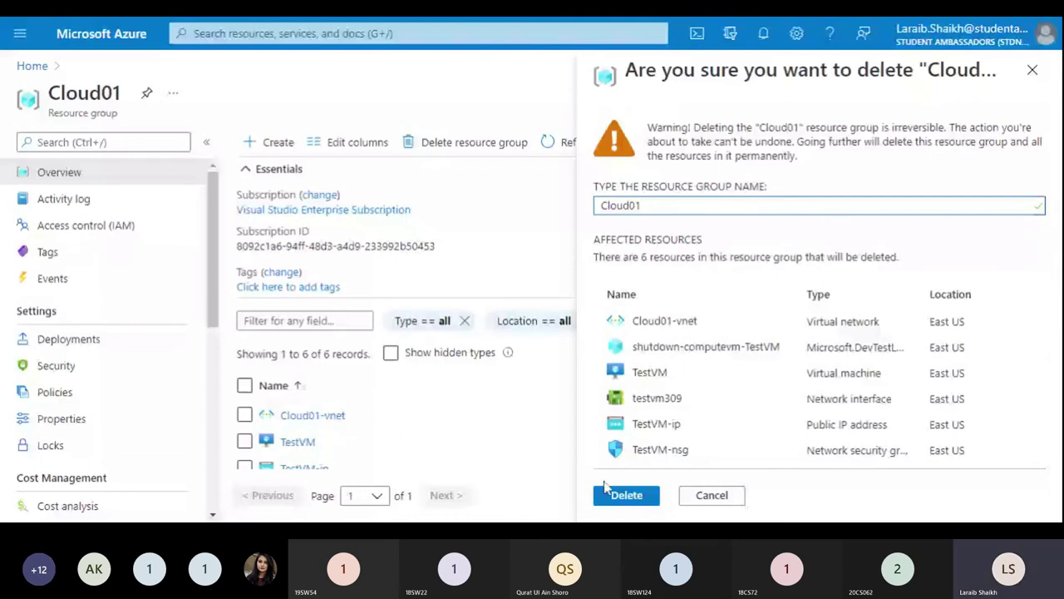
Step: Confirm deleting Cloud01 and its six resources, then check notifications show the deletion running
{"action": "left_click", "coordinate": [608, 492]}
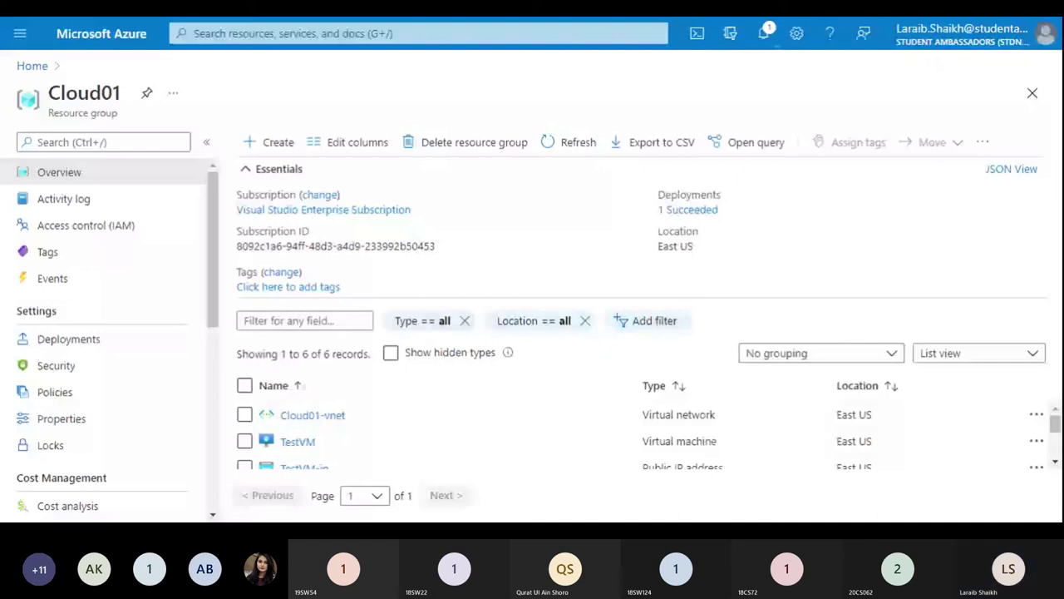
{"action": "left_click", "coordinate": [766, 35]}
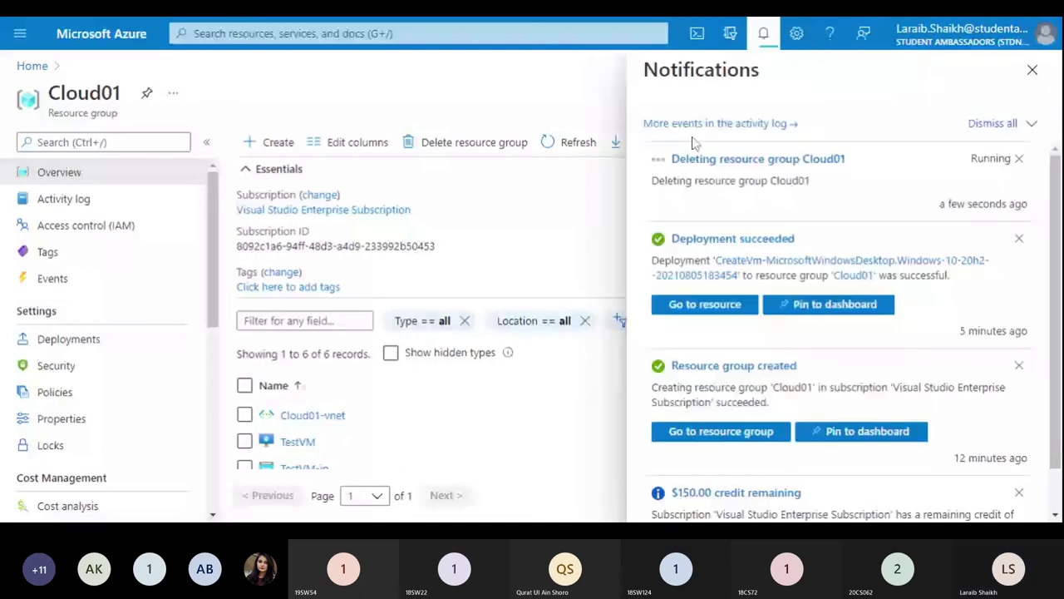